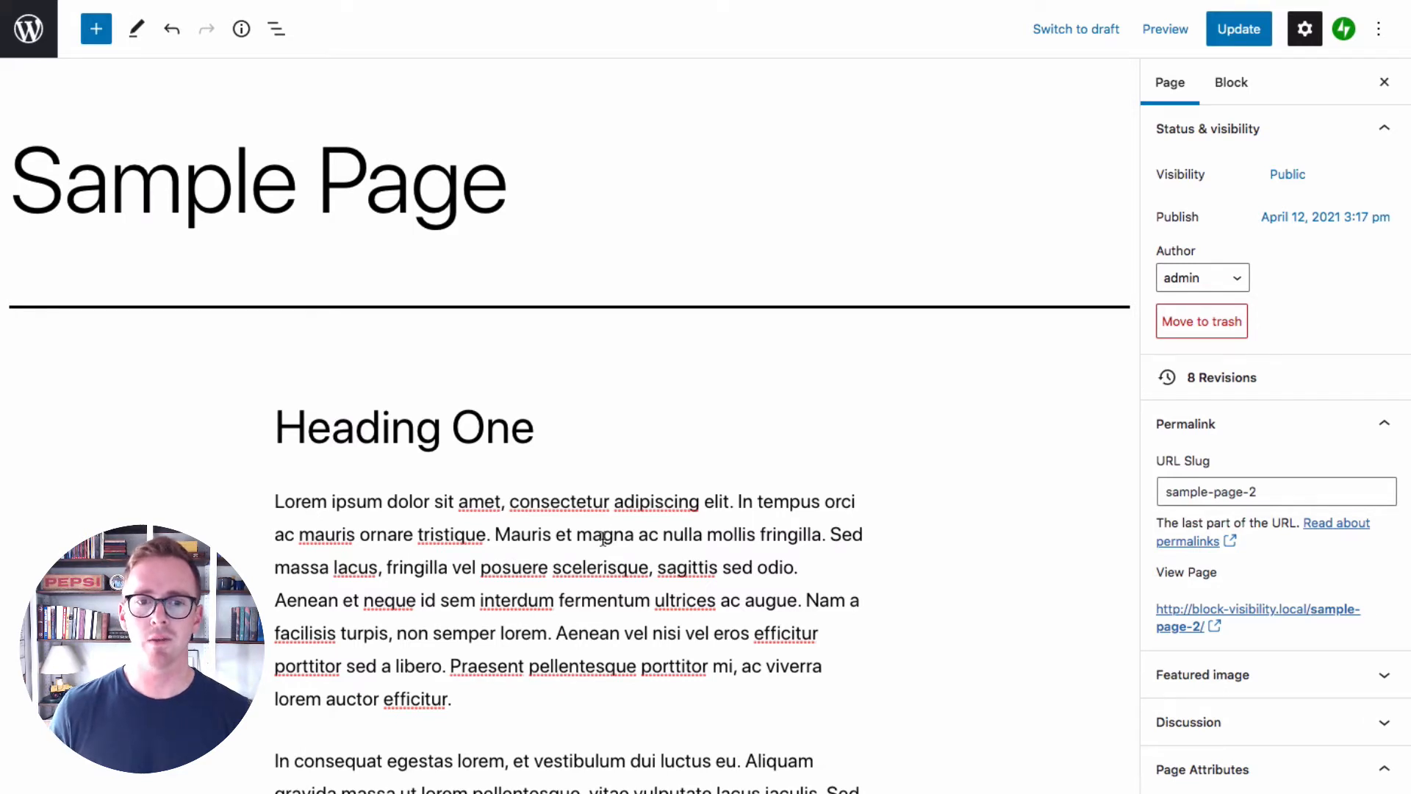
Examine the date, user role and screen size visibility controls of the first paragraph under Heading One, and open its list of enabled controls
click(603, 534)
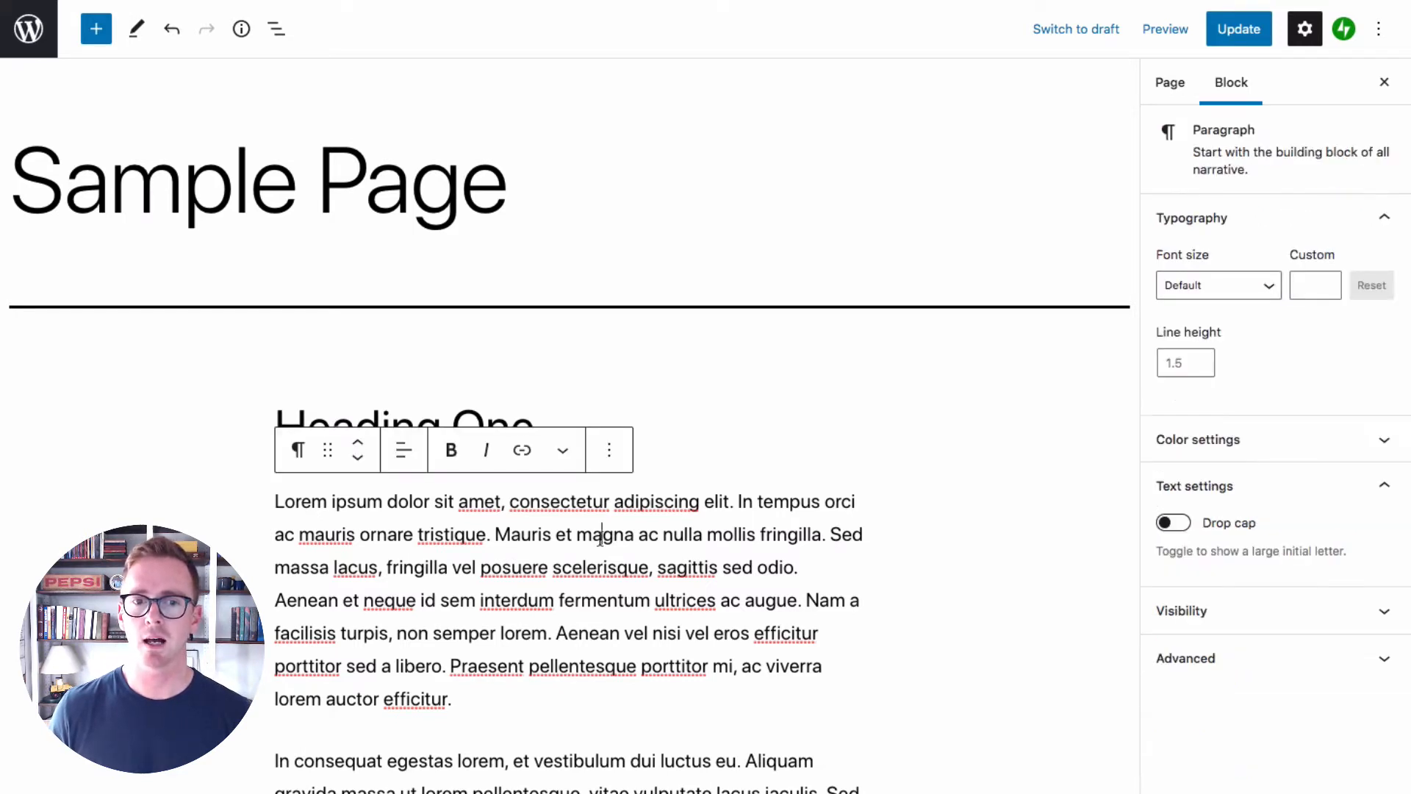
click(1208, 613)
scroll(1264, 624, down, 2)
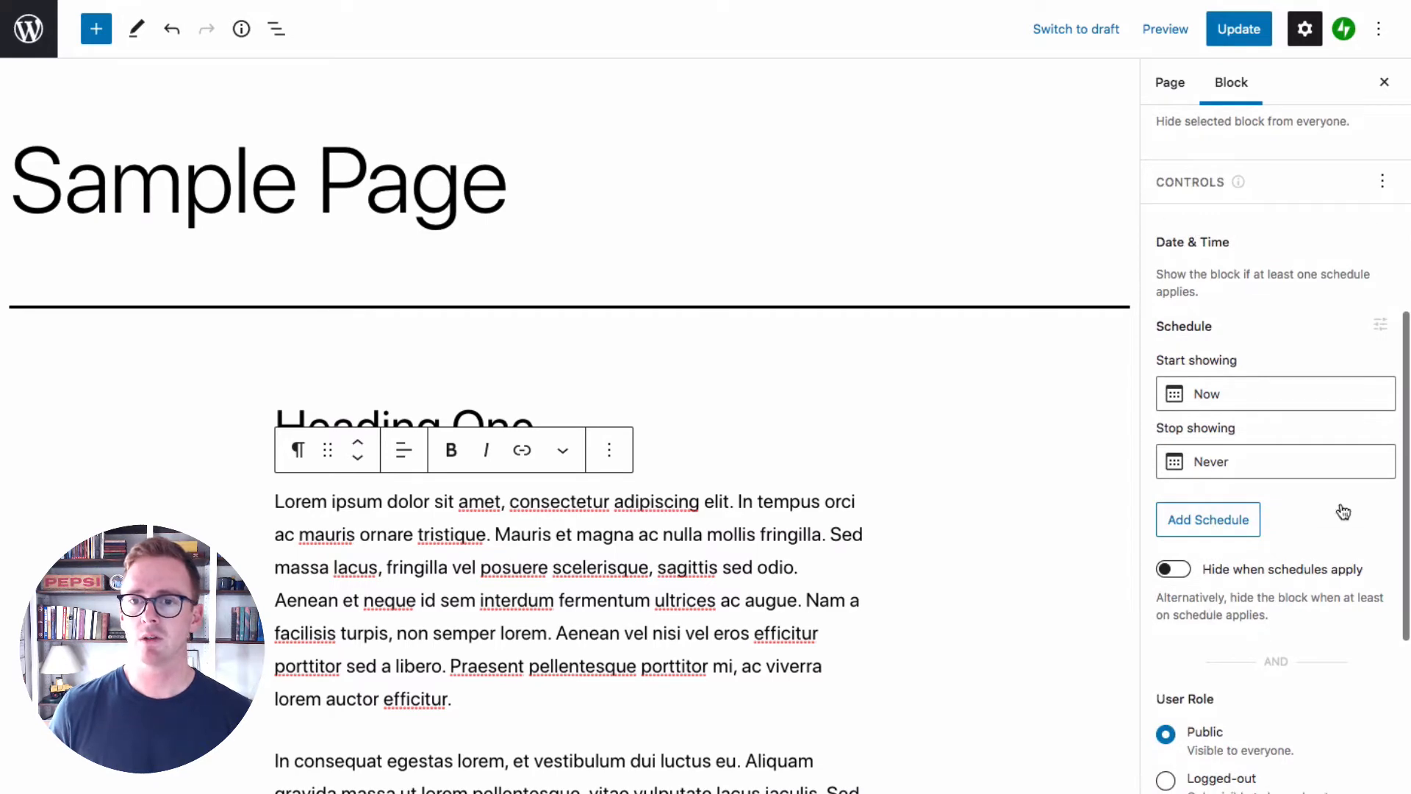
scroll(1290, 397, down, 3)
scroll(1289, 398, up, 3)
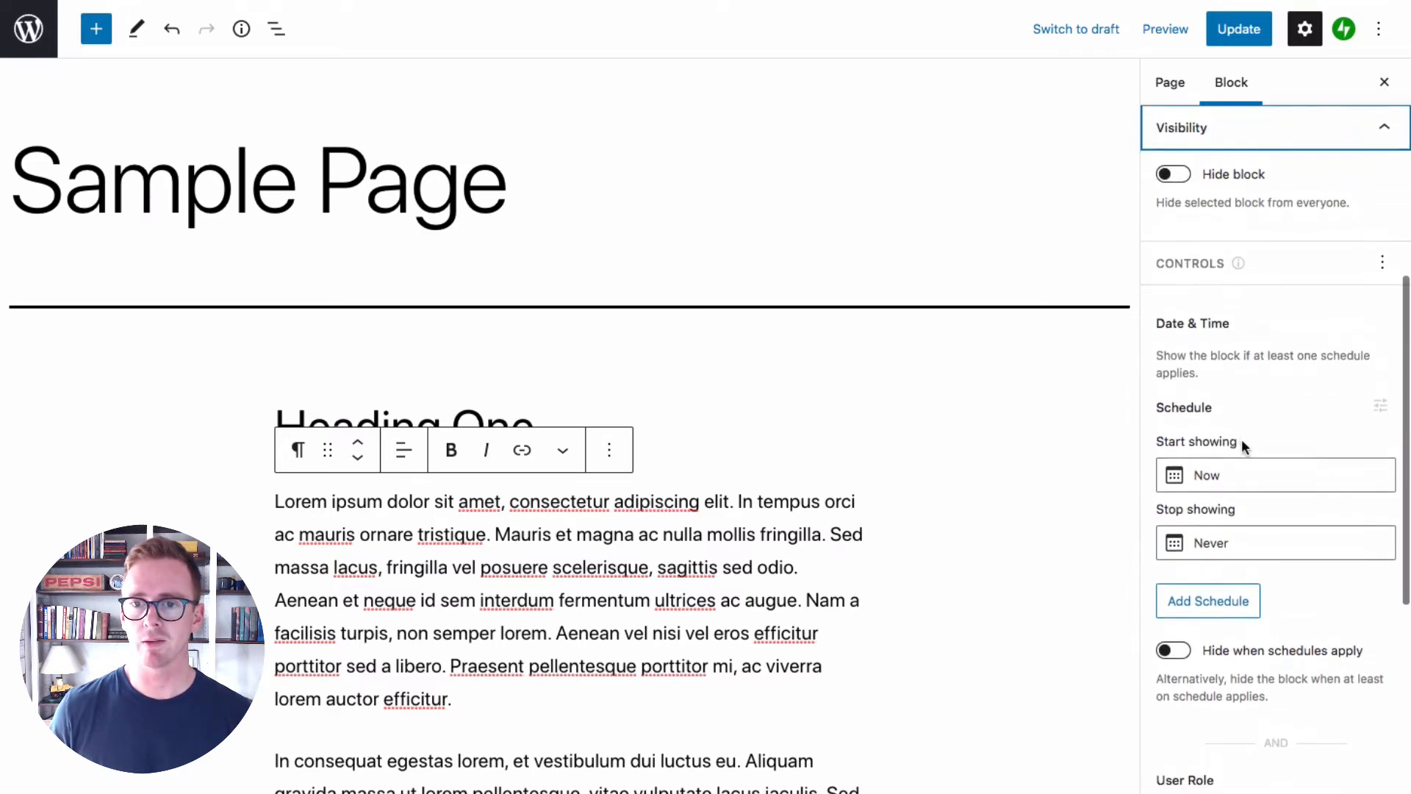
scroll(1241, 441, down, 5)
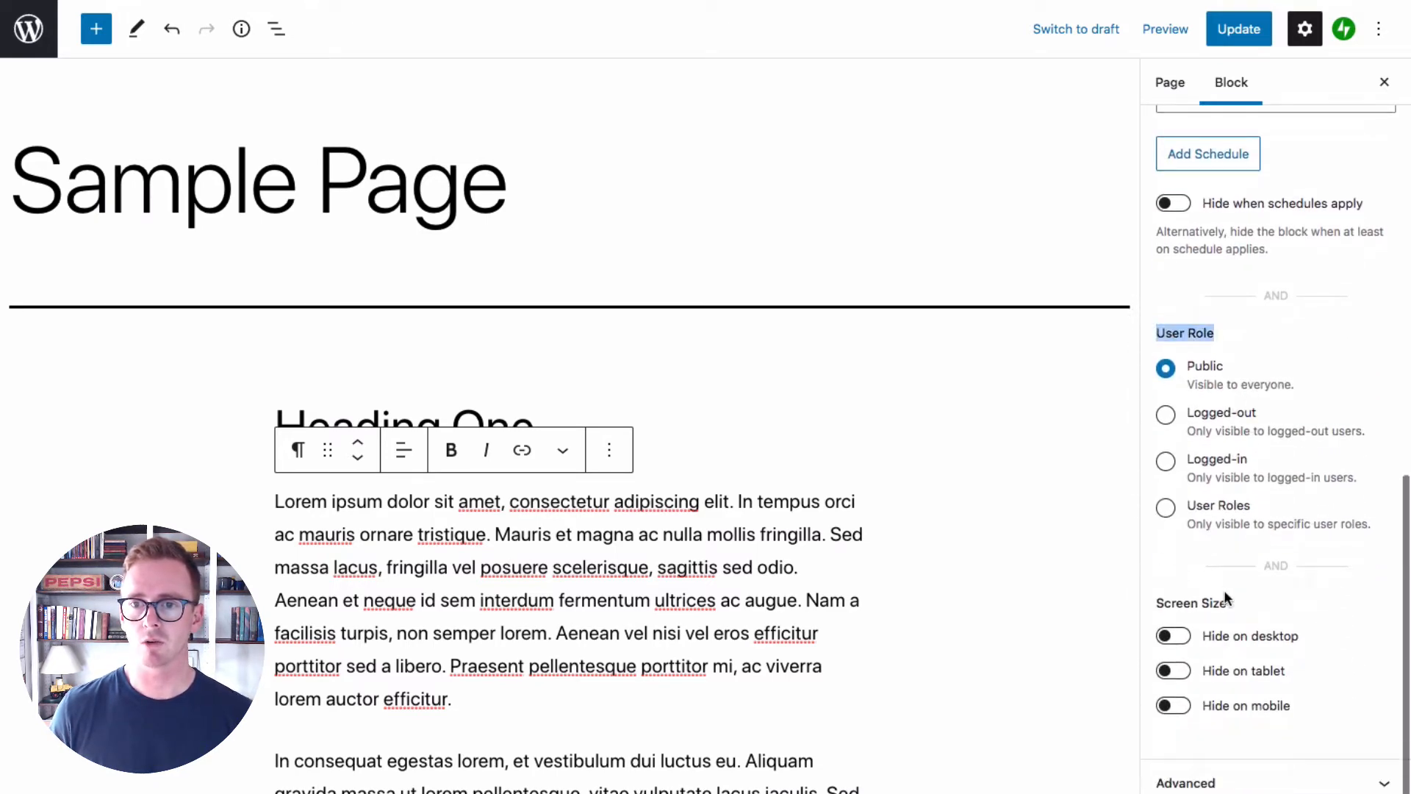
drag(1225, 599, 1153, 598)
scroll(1299, 572, up, 7)
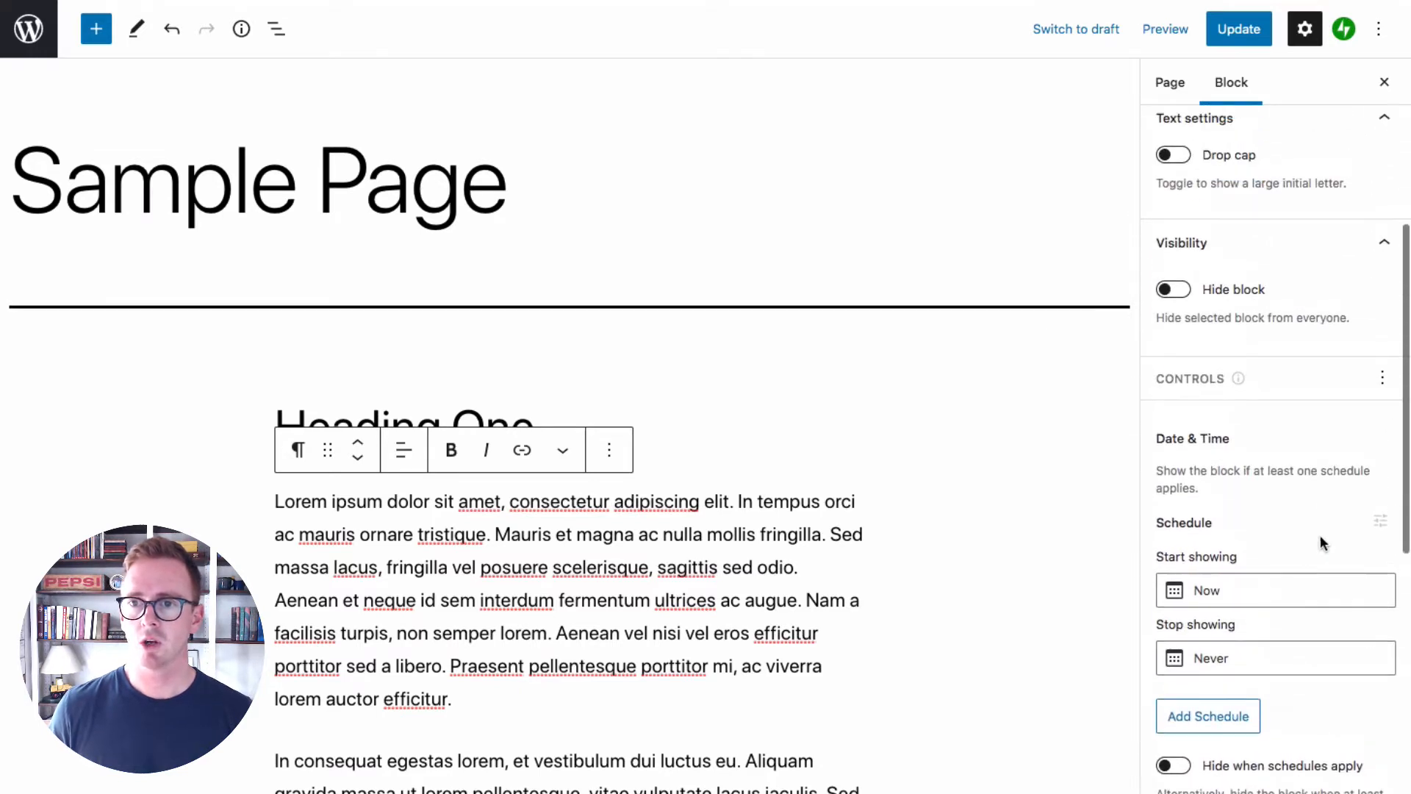
click(1381, 378)
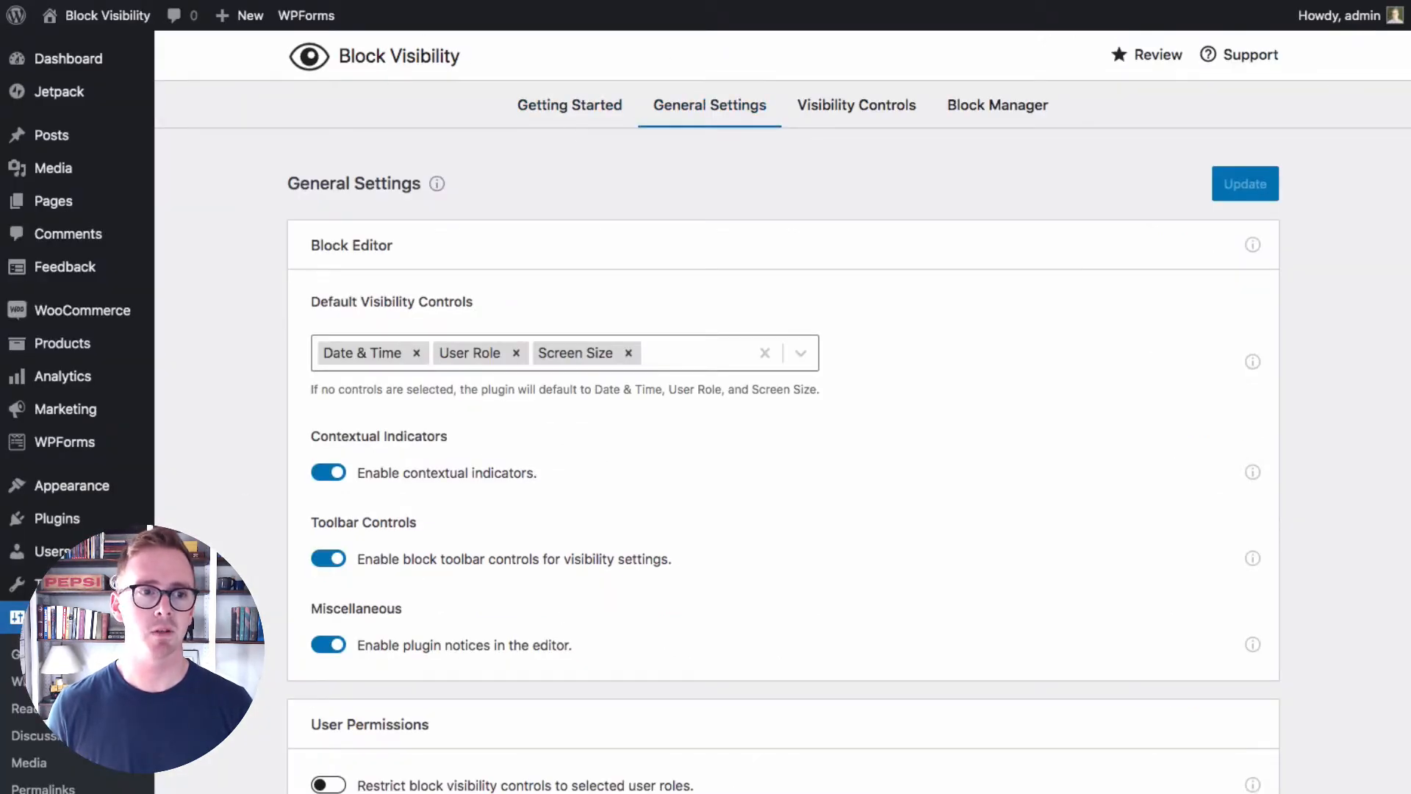
Remove Date & Time and User Role from the plugin's default visibility controls, keeping only Screen Size, and save the general settings
scroll(57, 772, down, 1)
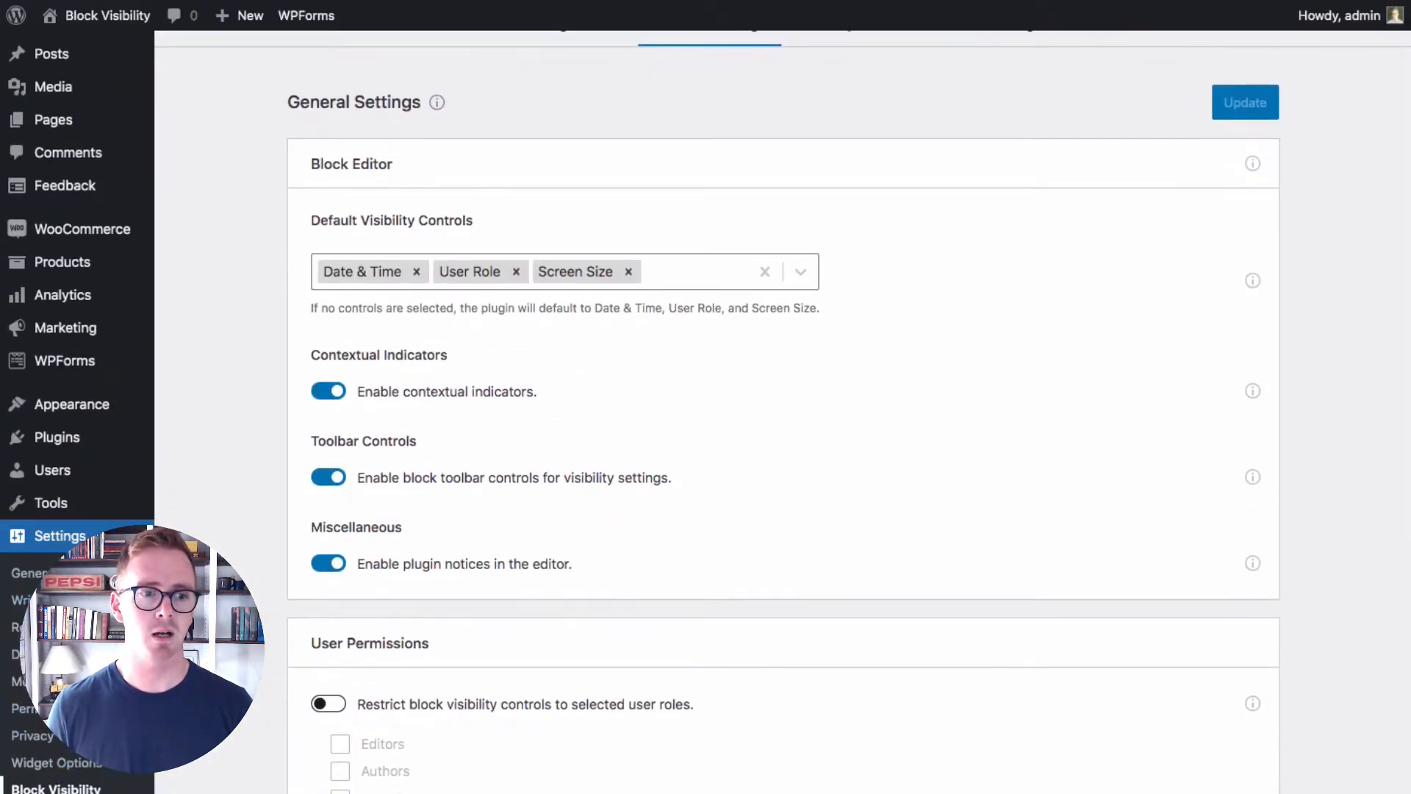
scroll(579, 499, up, 1)
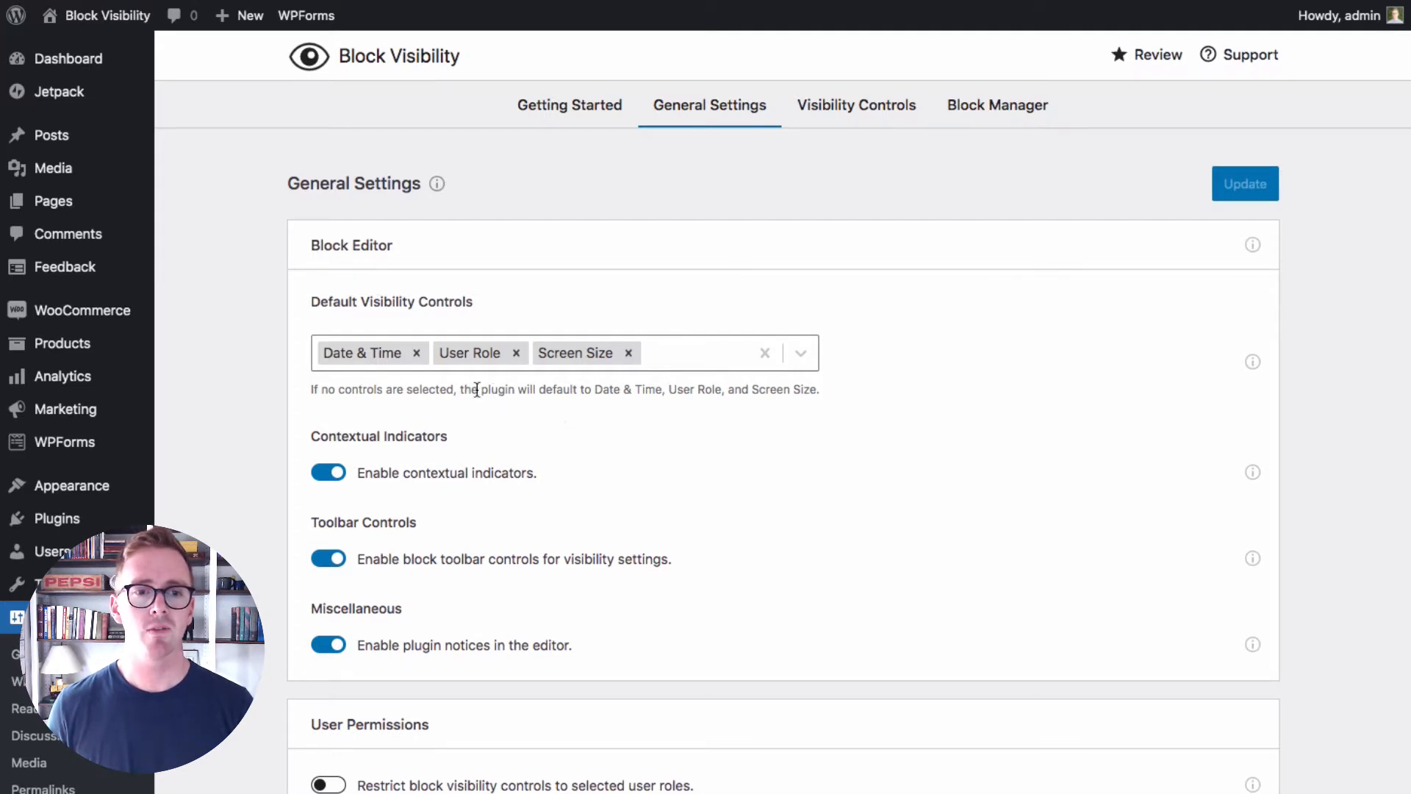
click(415, 354)
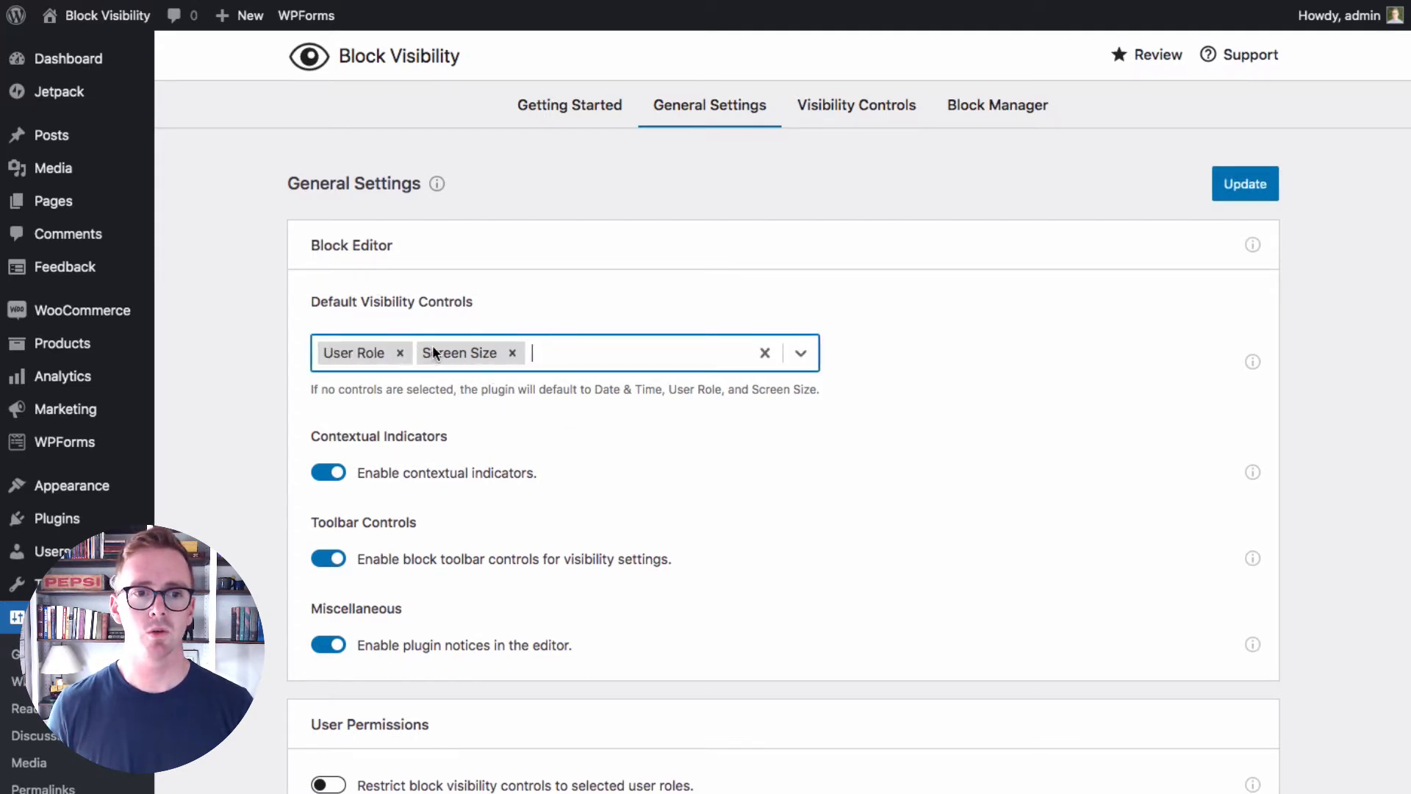
click(400, 355)
click(801, 354)
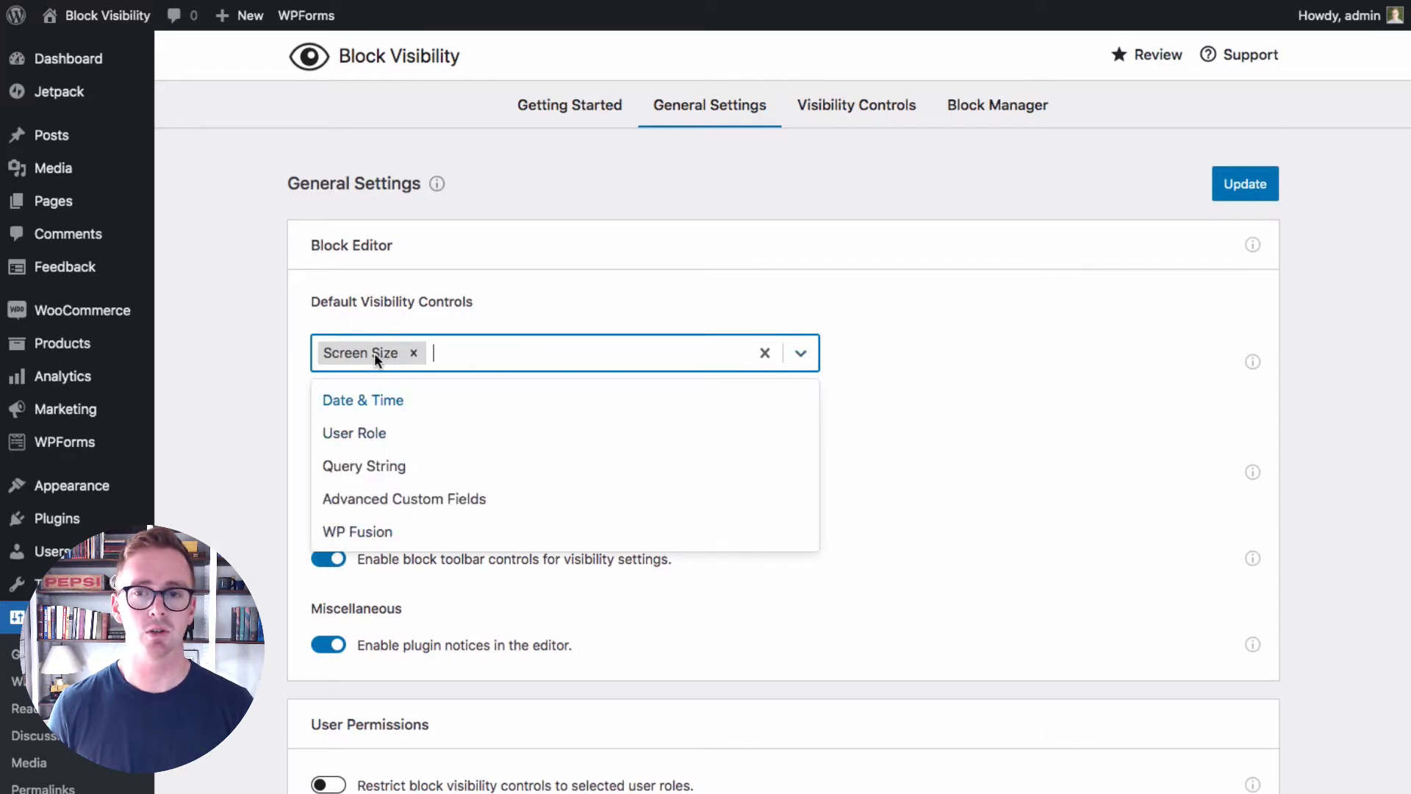
click(1250, 197)
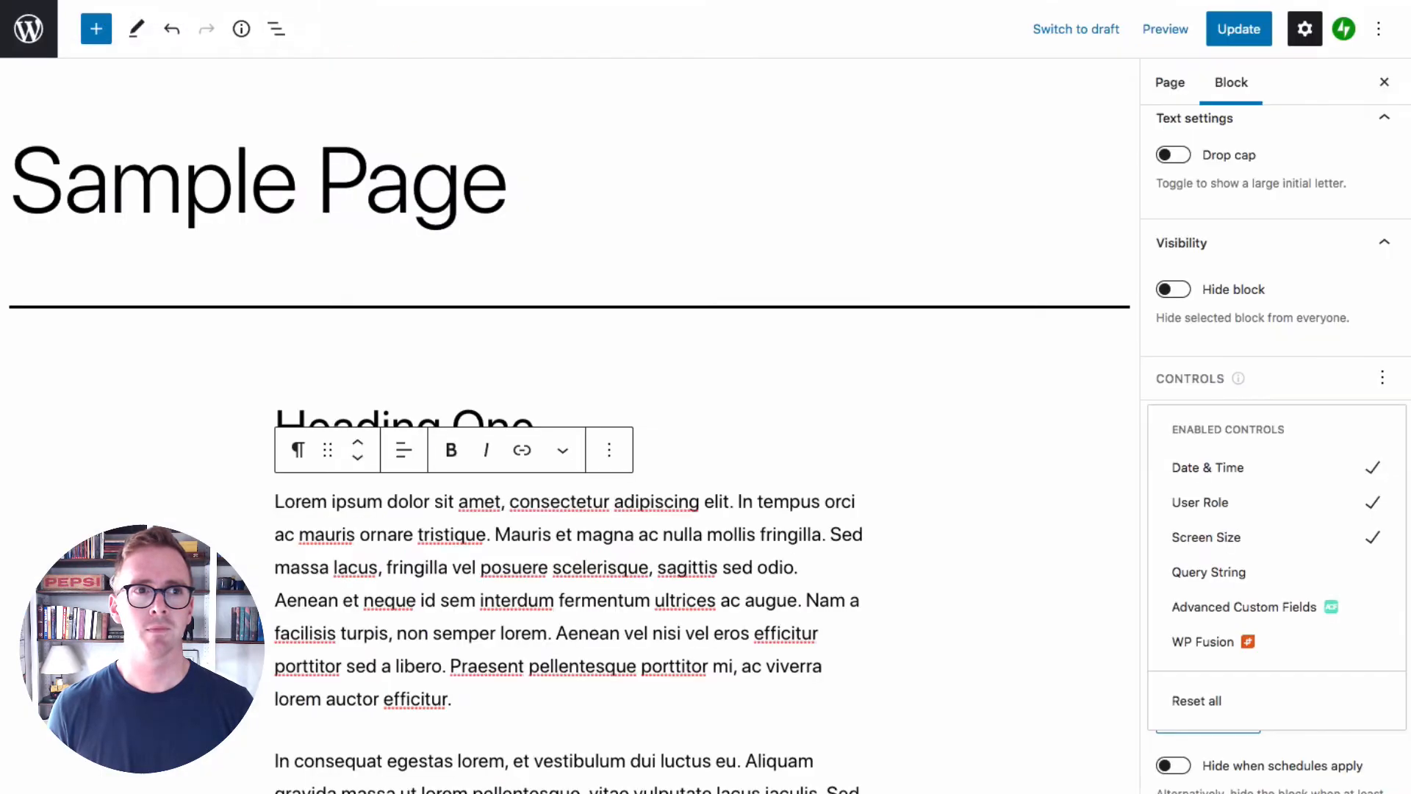
Return to the Sample Page editor, reload it and dismiss the autosave notice
key(super+r)
click(811, 237)
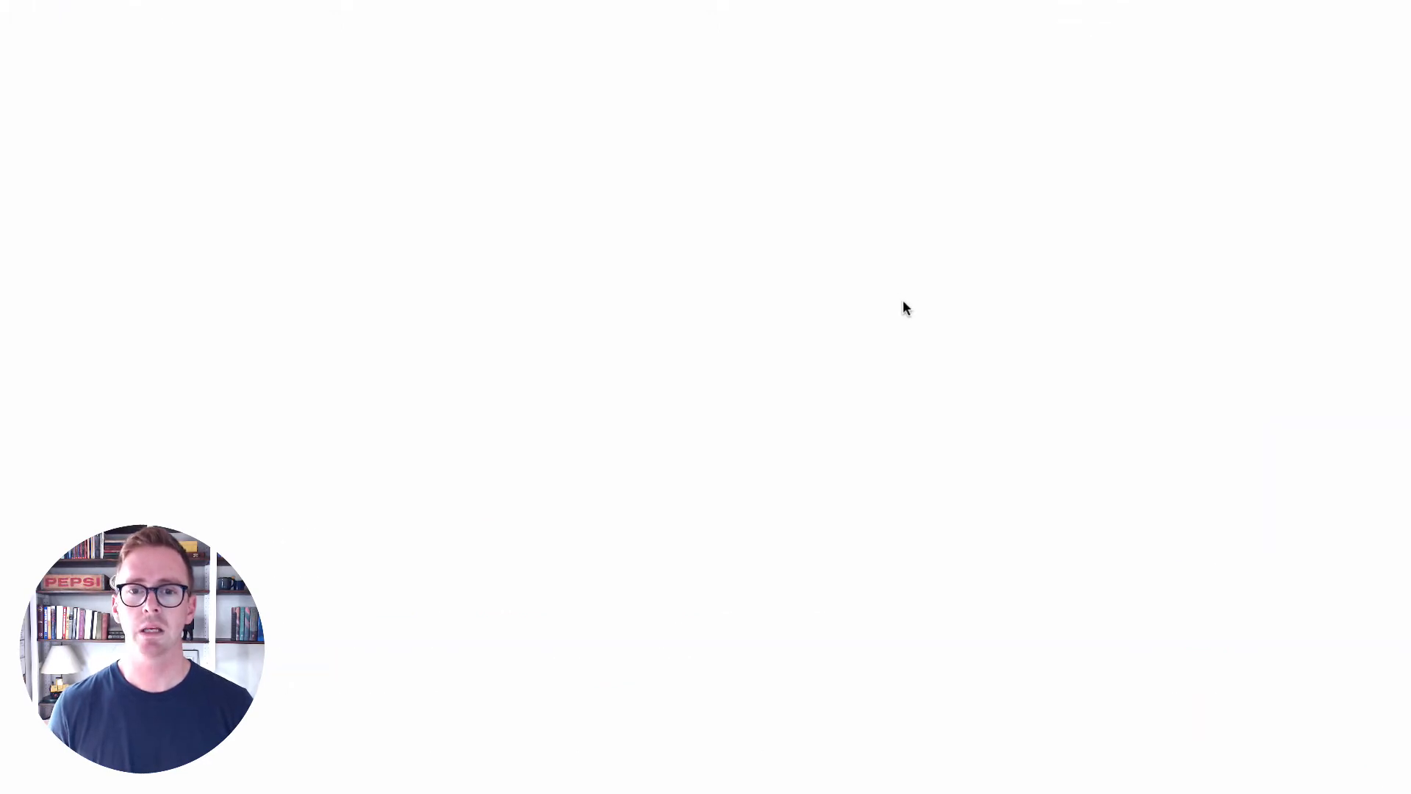
scroll(882, 414, down, 3)
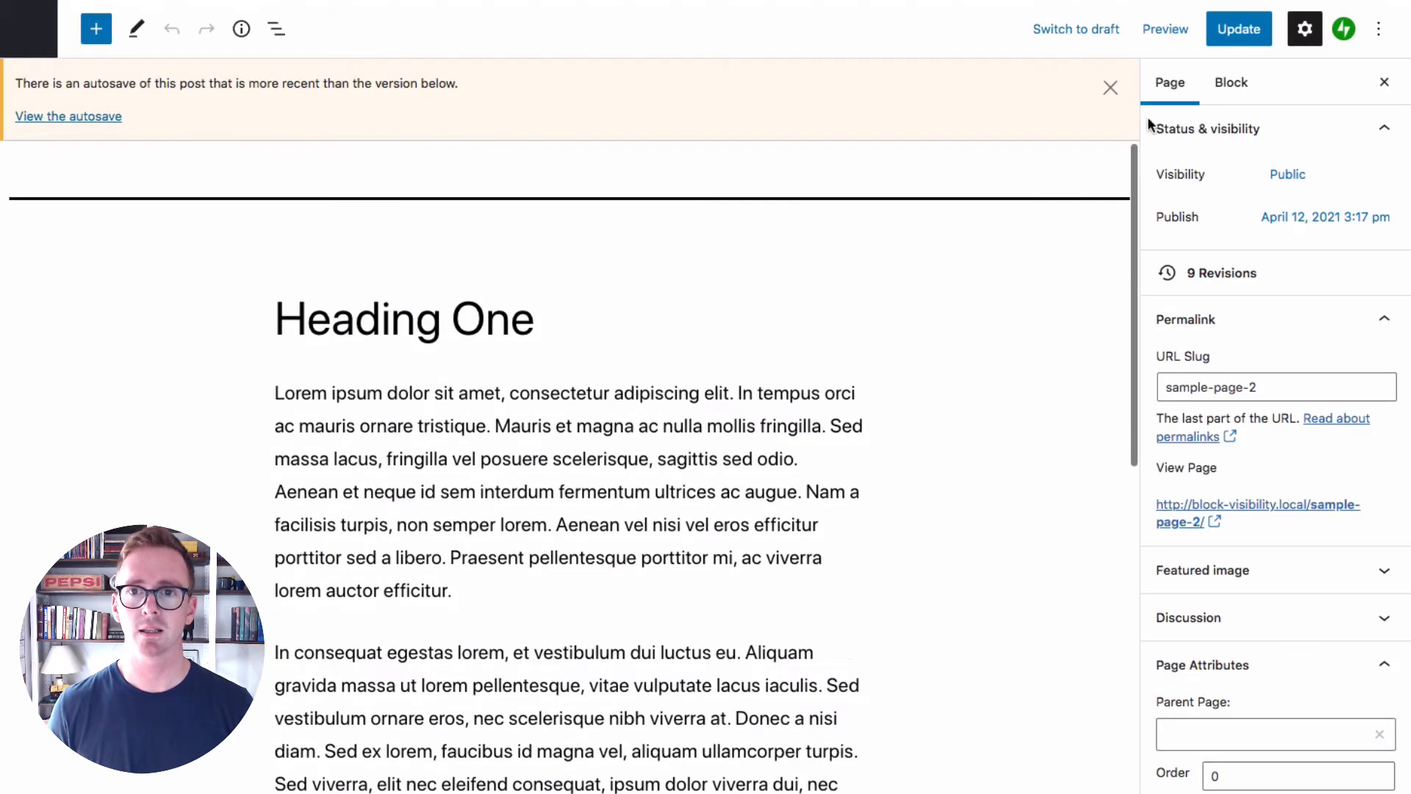
click(1100, 89)
Select the paragraph beginning "In consequat egestas" and expand its visibility settings
scroll(765, 463, down, 4)
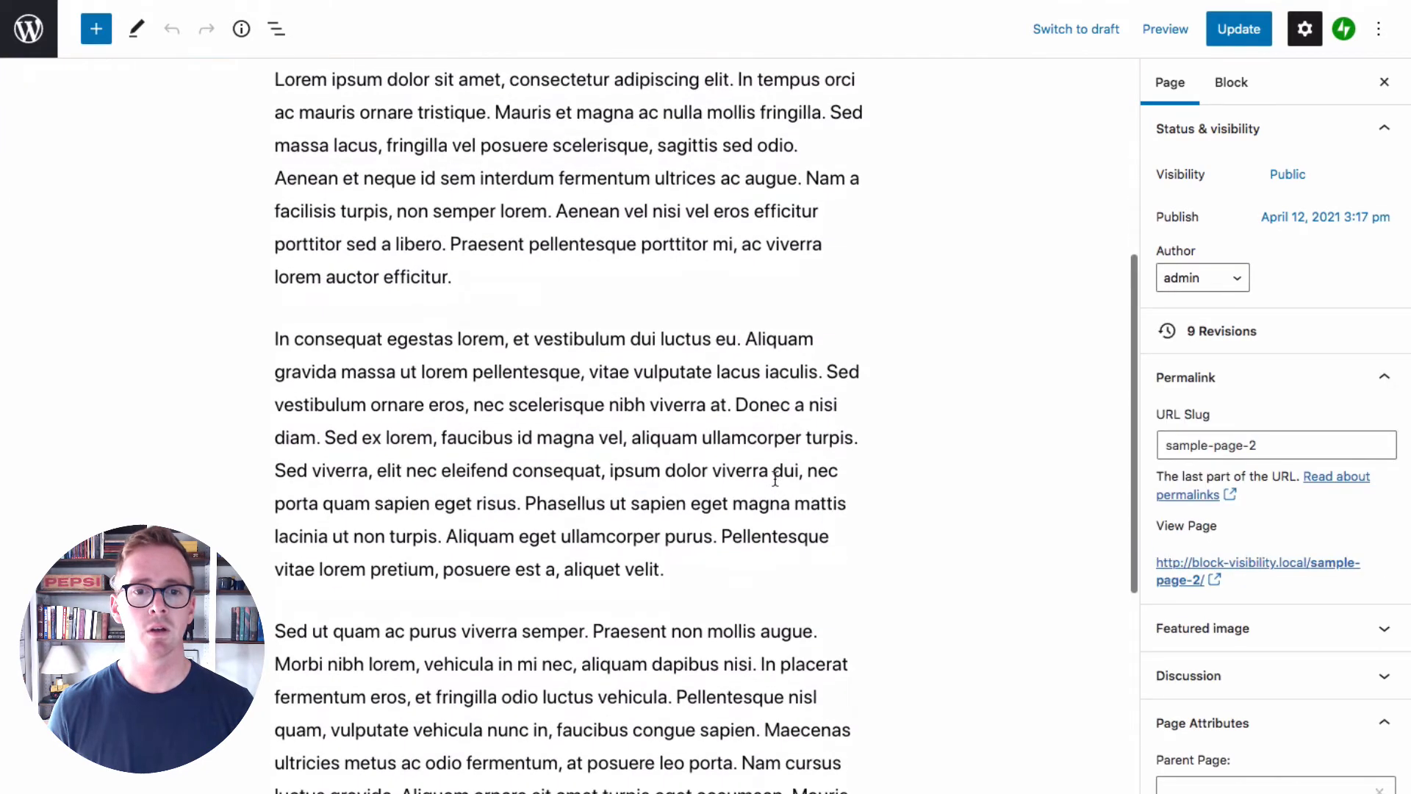
click(765, 463)
click(1308, 613)
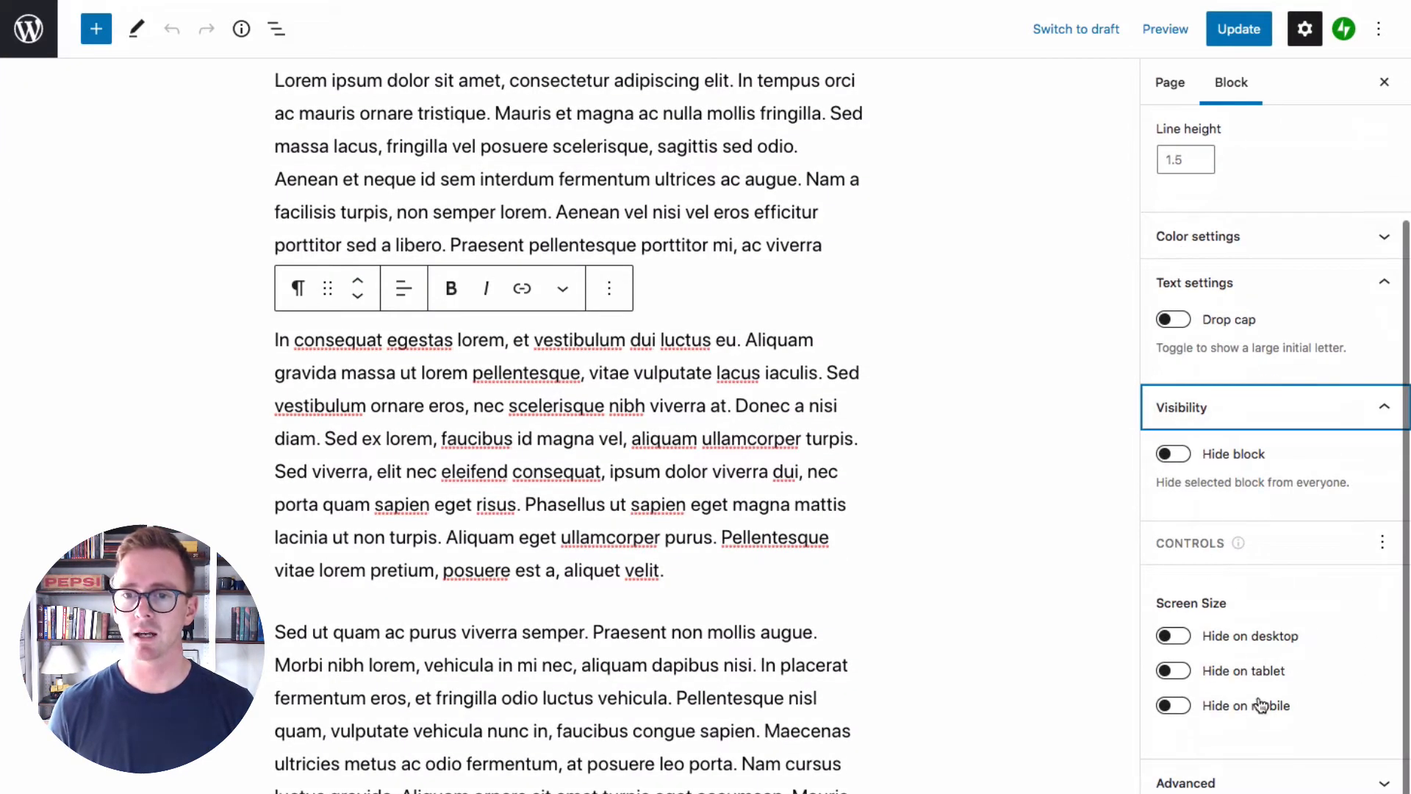
Enable the Date & Time, User Role and Query String controls for the selected paragraph alongside Screen Size
click(1385, 548)
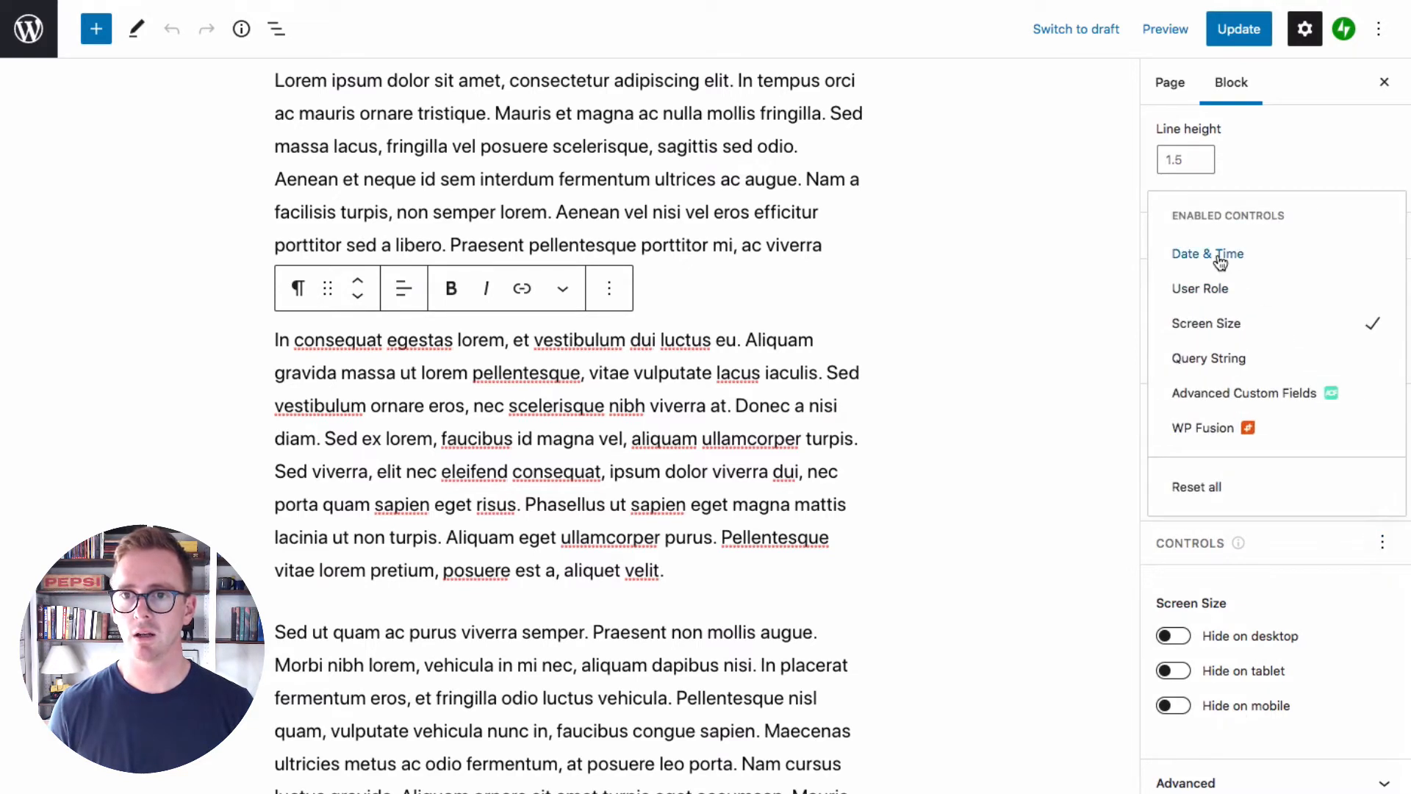
click(1187, 255)
click(1225, 292)
click(1227, 324)
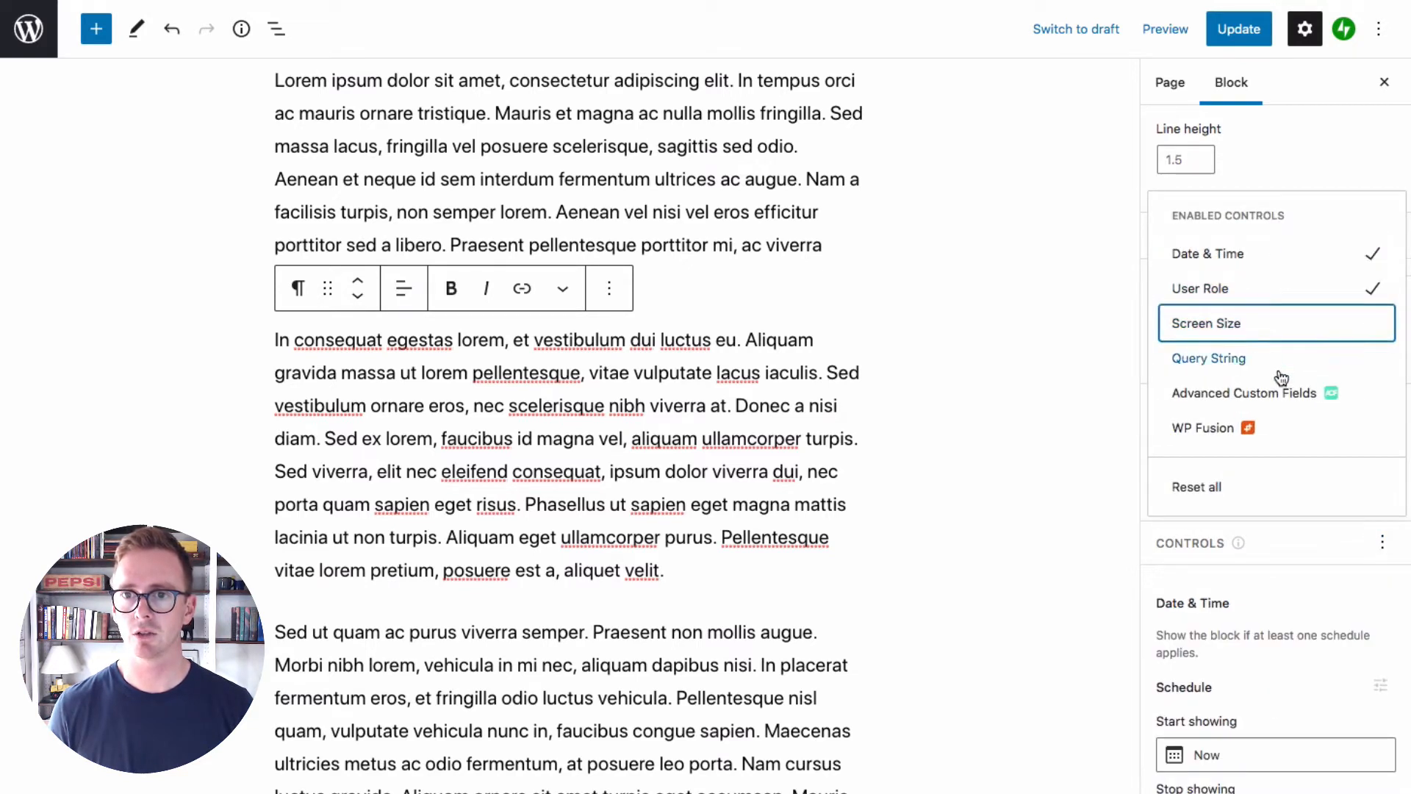
click(1231, 357)
click(1353, 608)
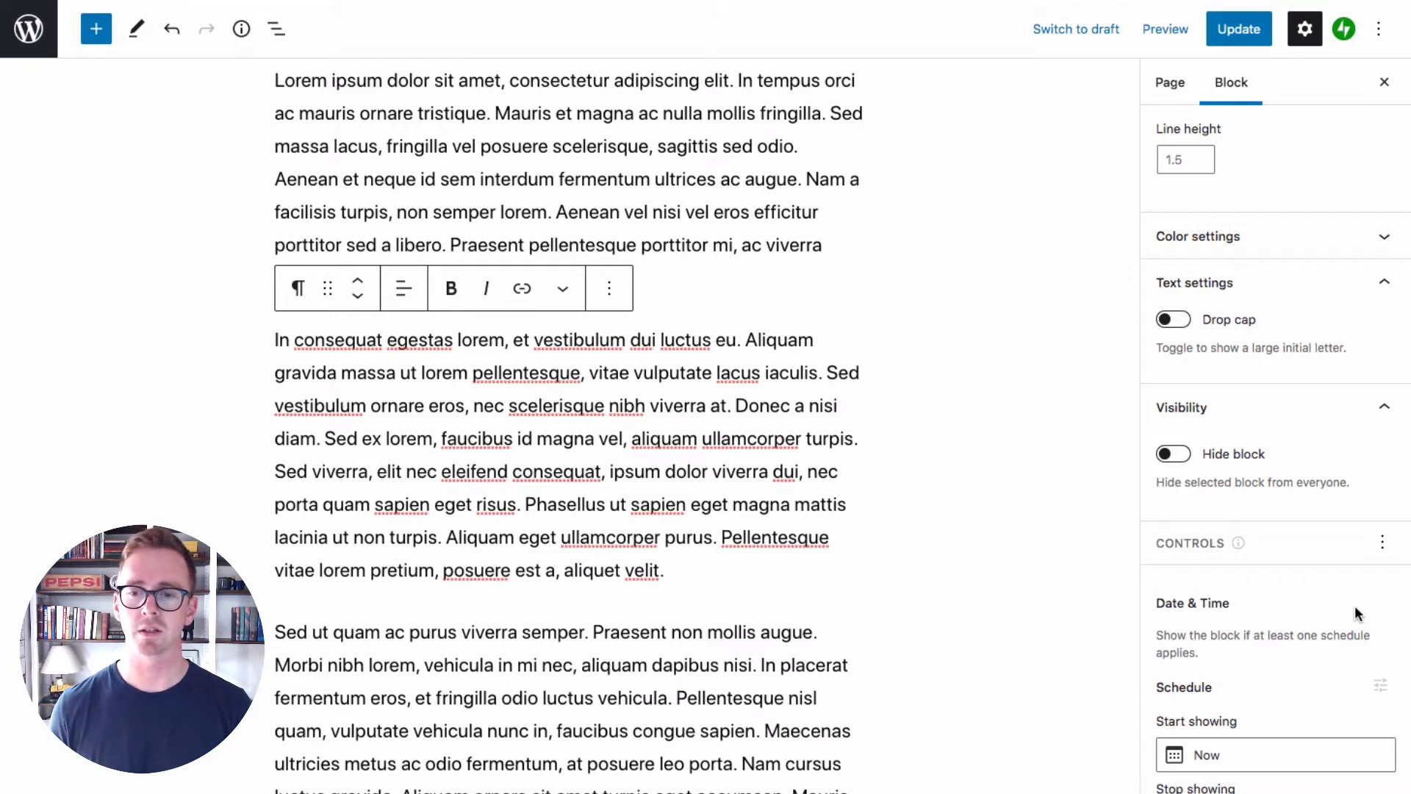
Set the paragraph's schedule to start showing on April 7, 2021 at 12:00 am
scroll(1330, 569, down, 2)
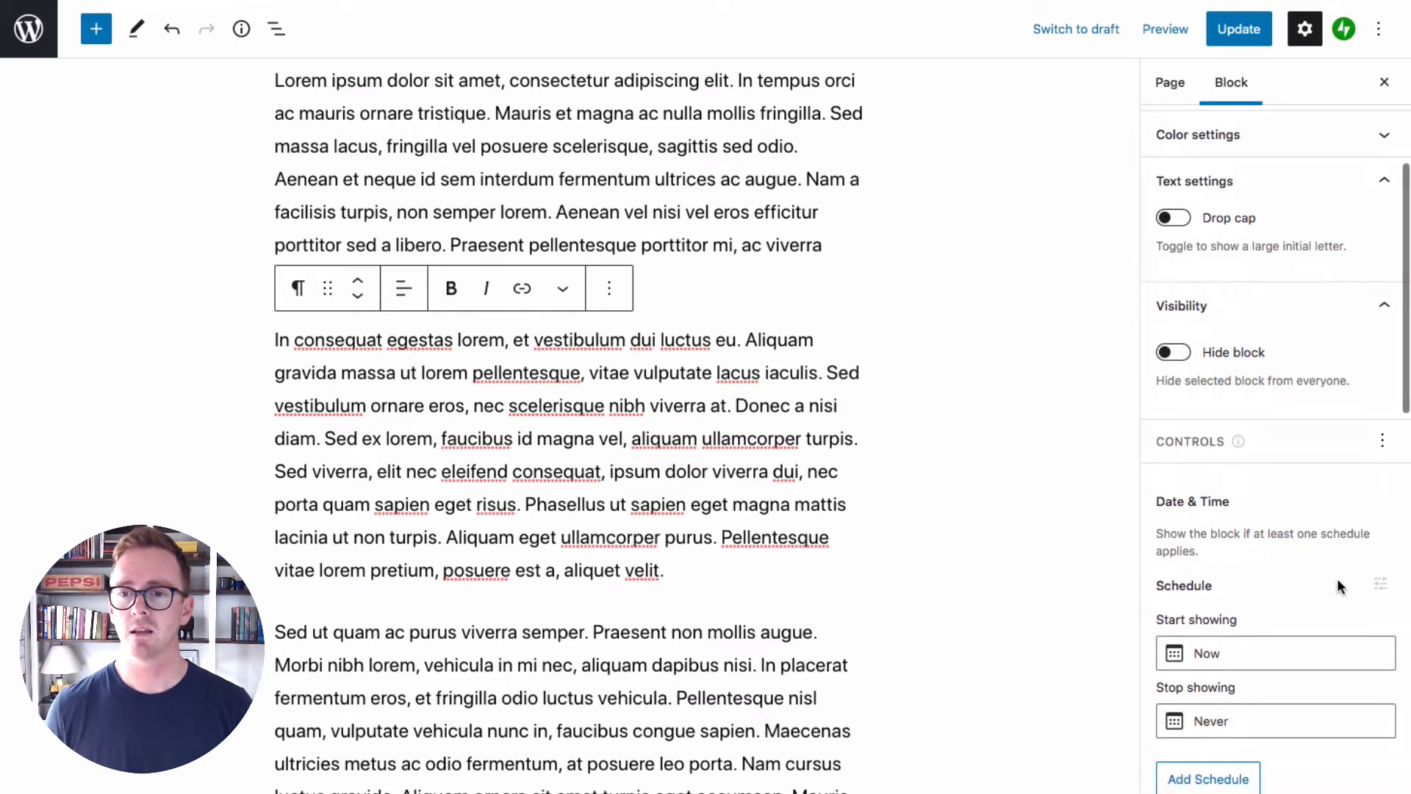
click(1383, 439)
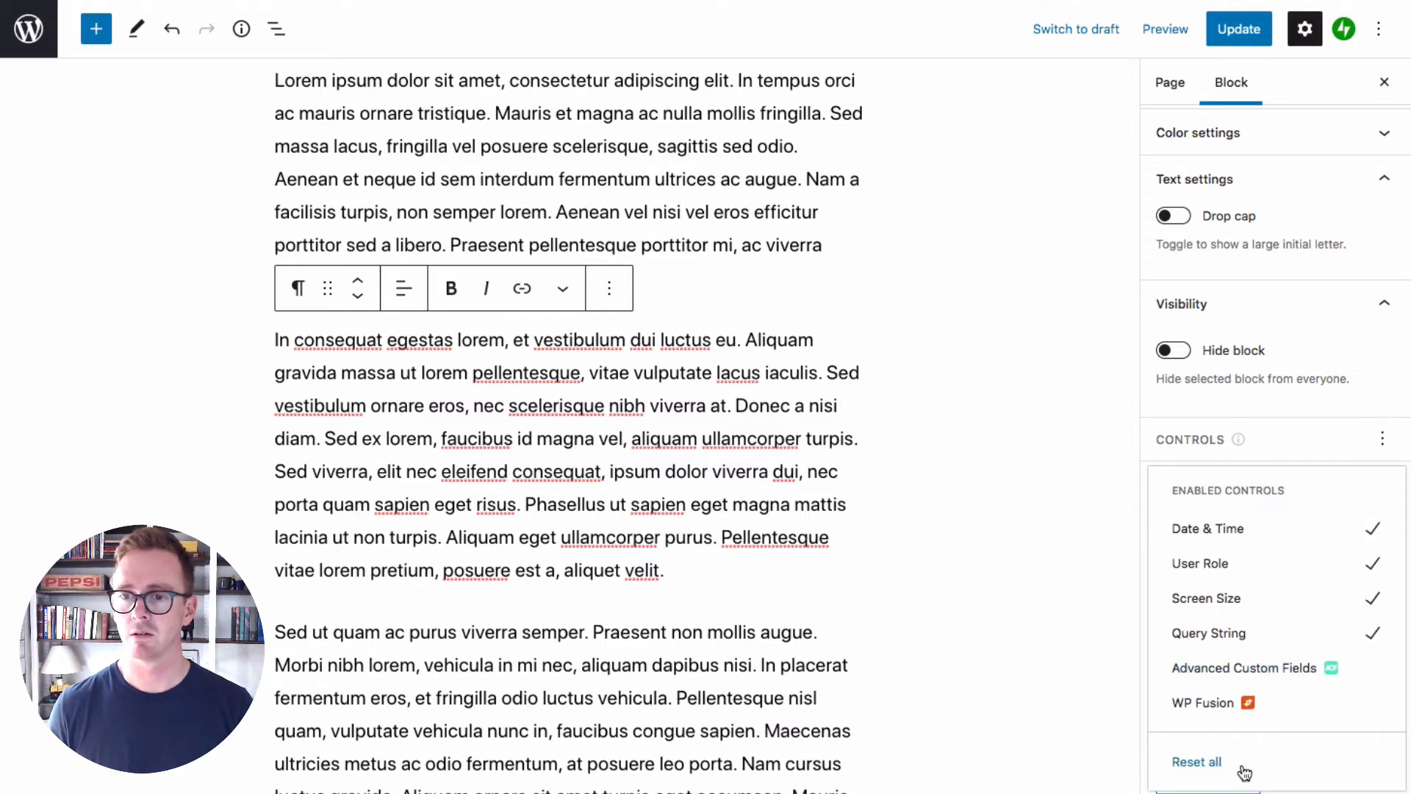
click(1306, 436)
scroll(1321, 513, down, 8)
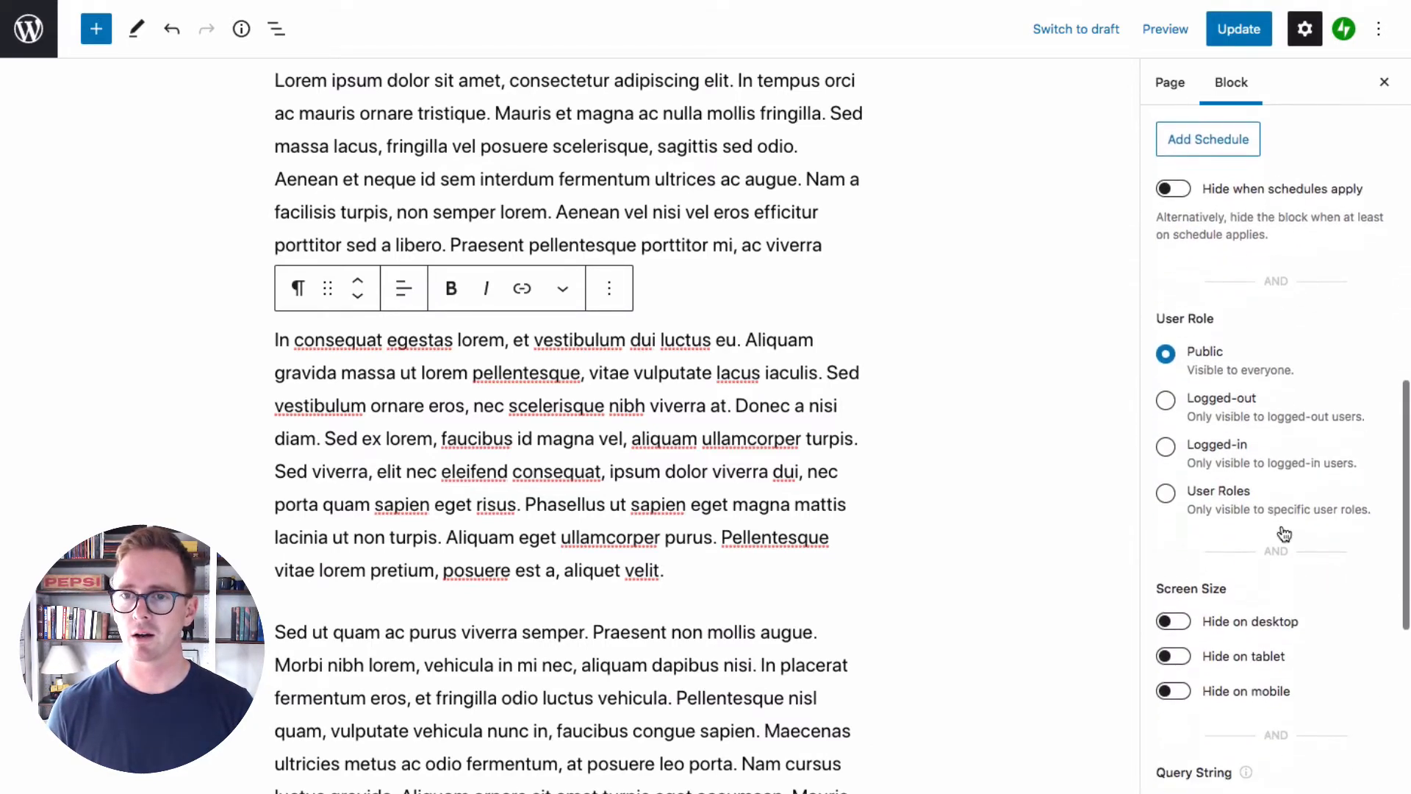
scroll(1249, 478, up, 3)
click(1249, 391)
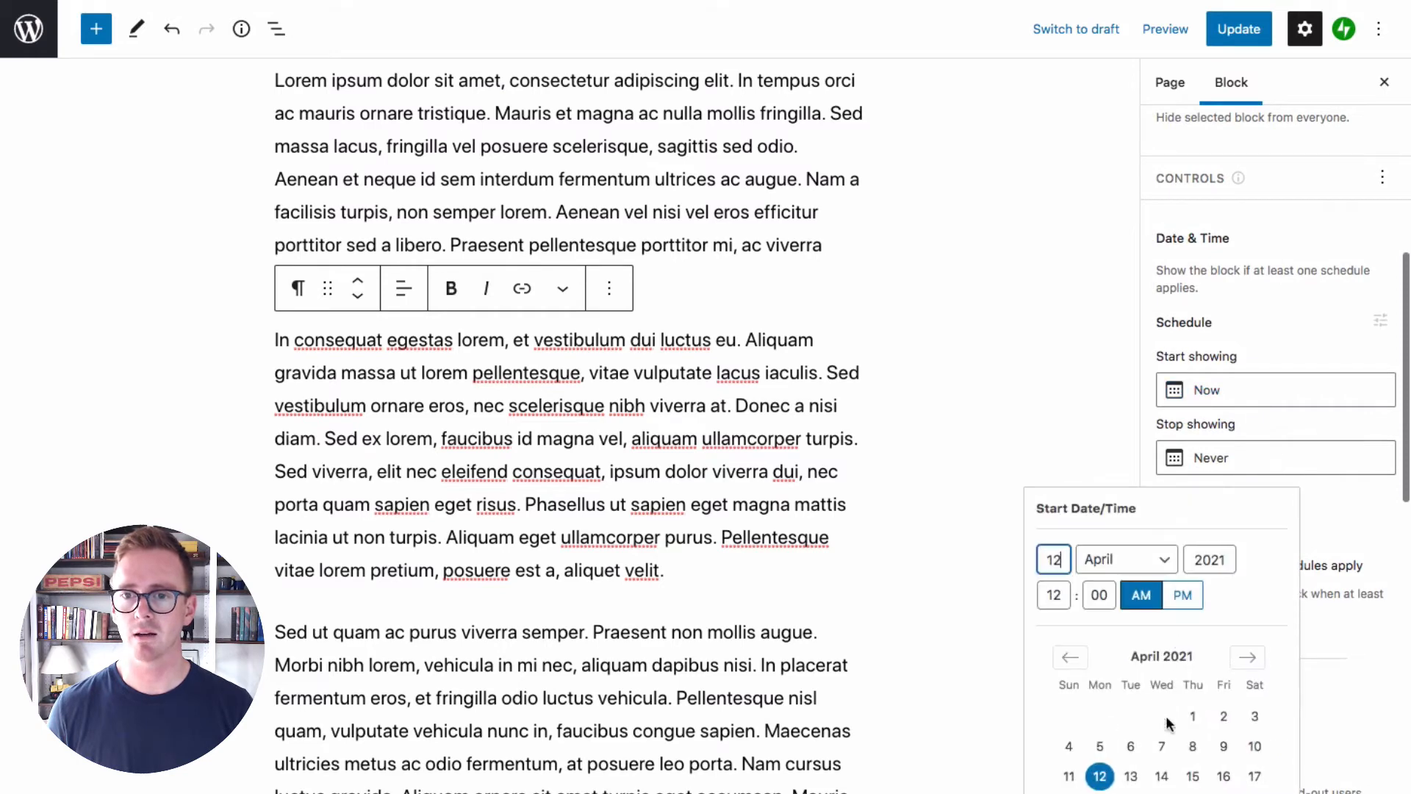
click(1222, 743)
Restrict the paragraph's visibility to specific user roles and choose Author as the restricted role
scroll(1229, 504, down, 6)
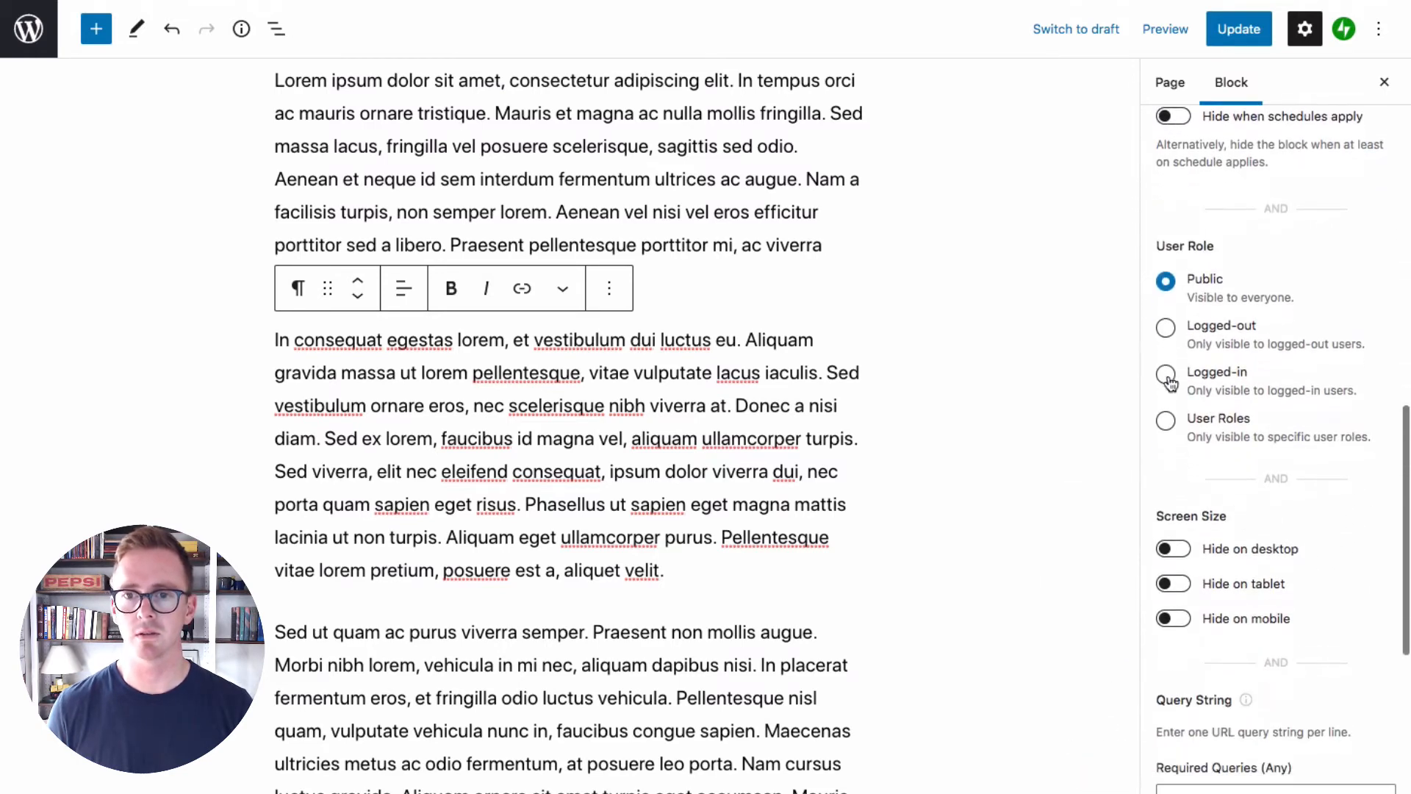
click(1179, 427)
click(1246, 504)
click(1256, 616)
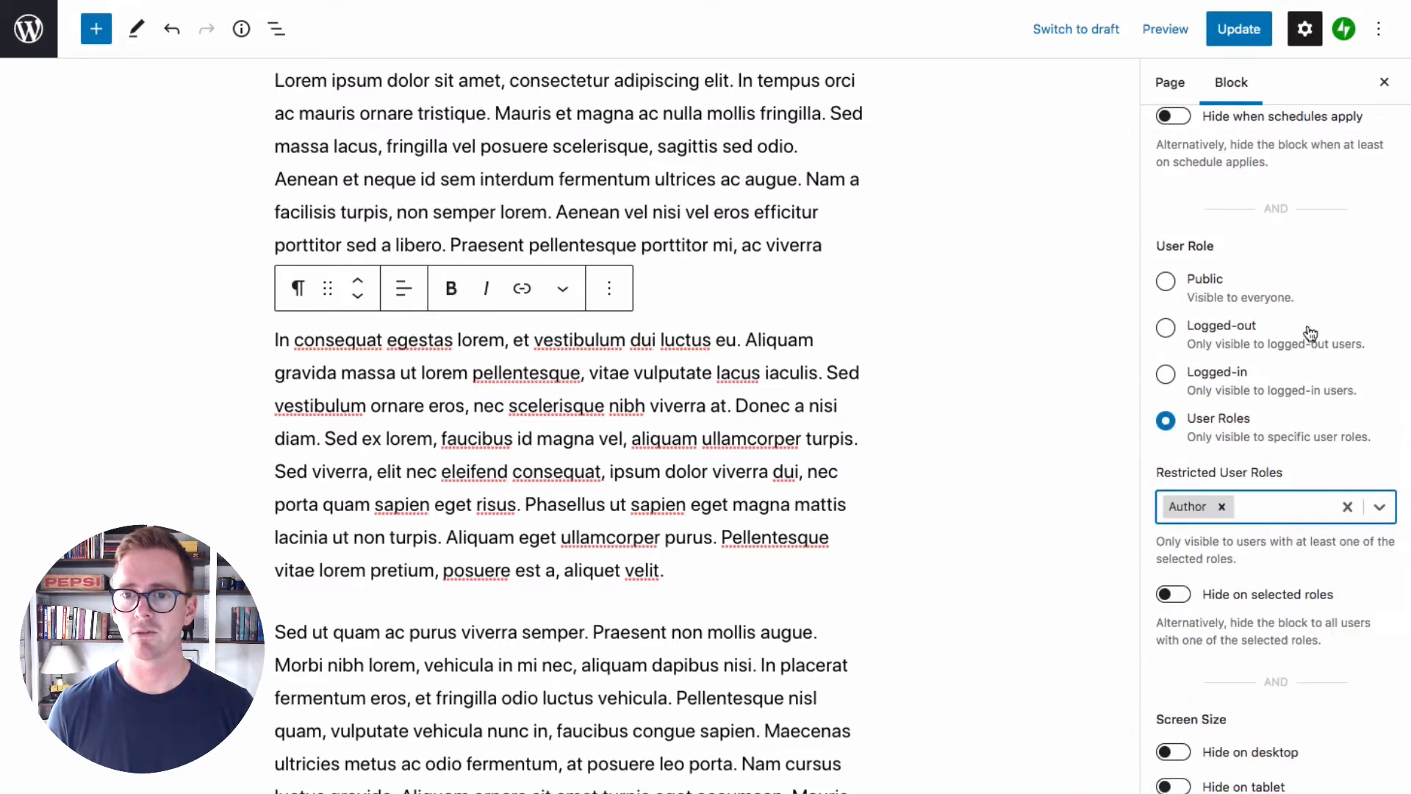
Reset all visibility controls of the selected paragraph to the defaults
scroll(1322, 425, up, 8)
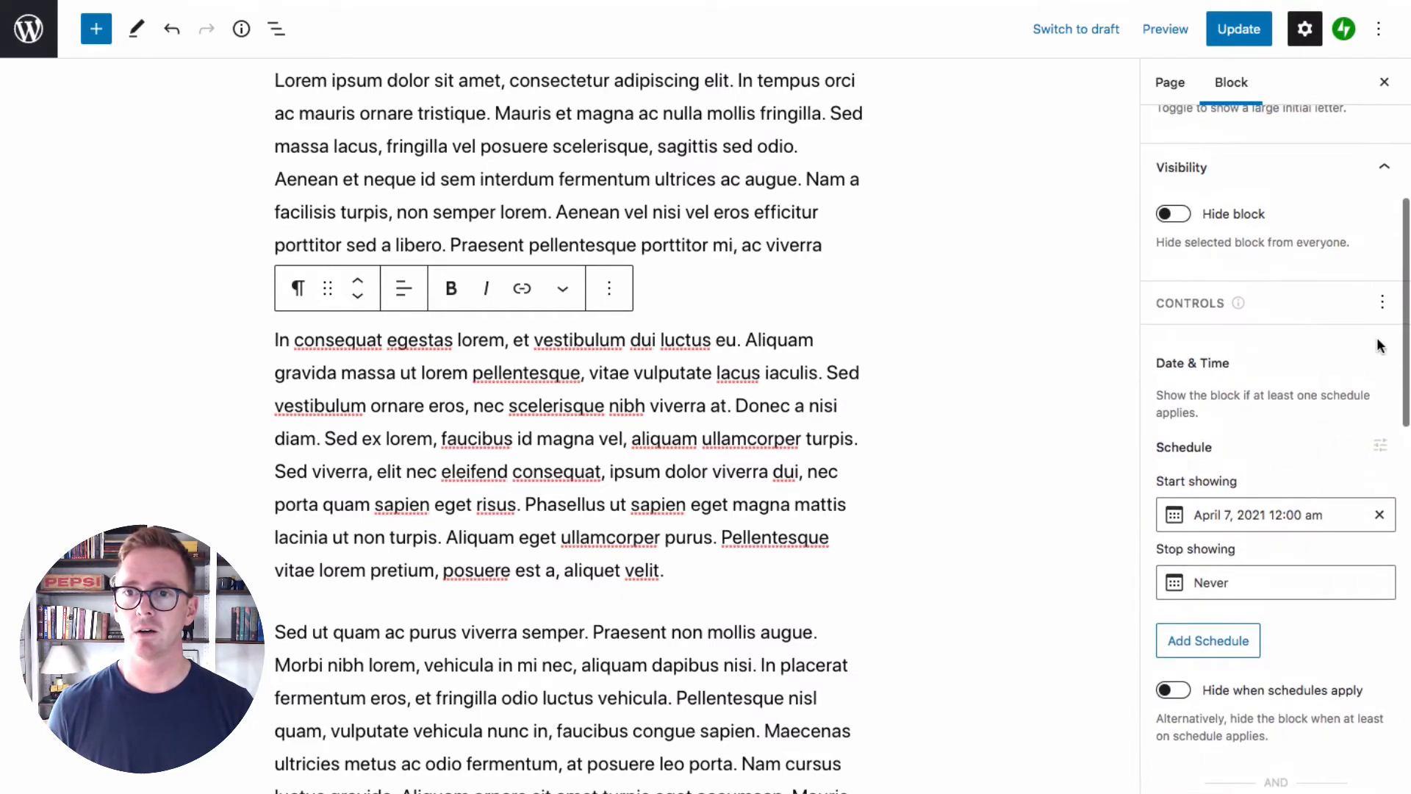
click(1382, 304)
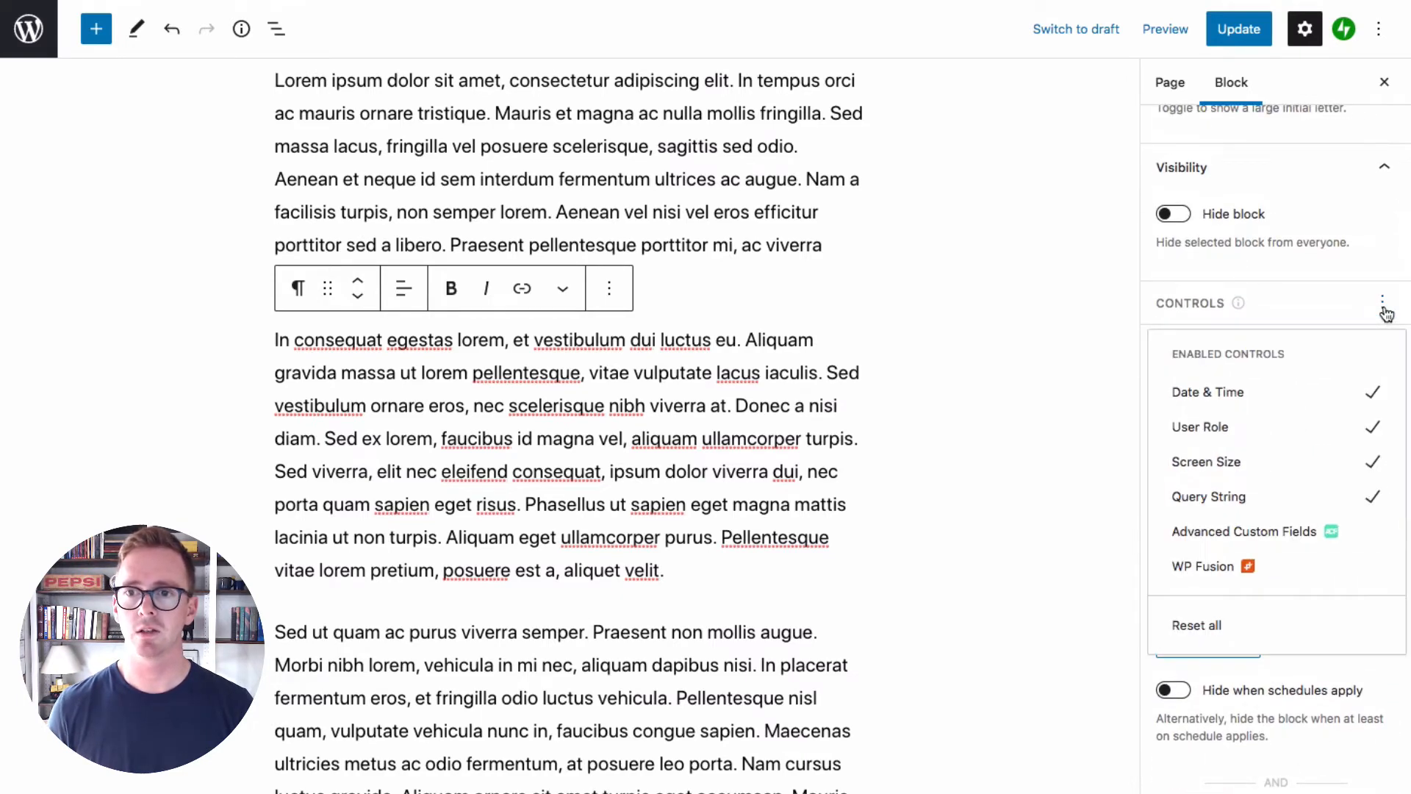
click(1202, 629)
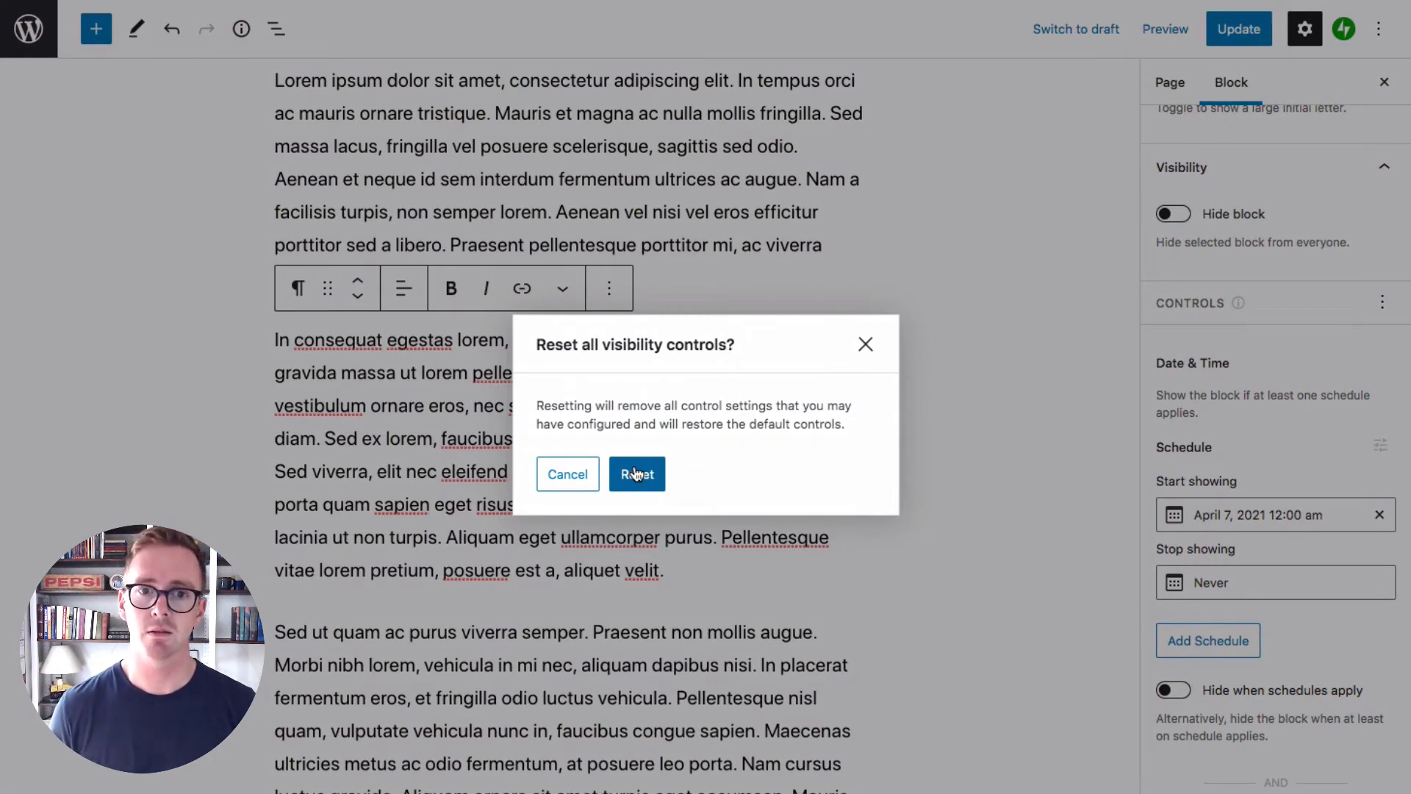
click(637, 473)
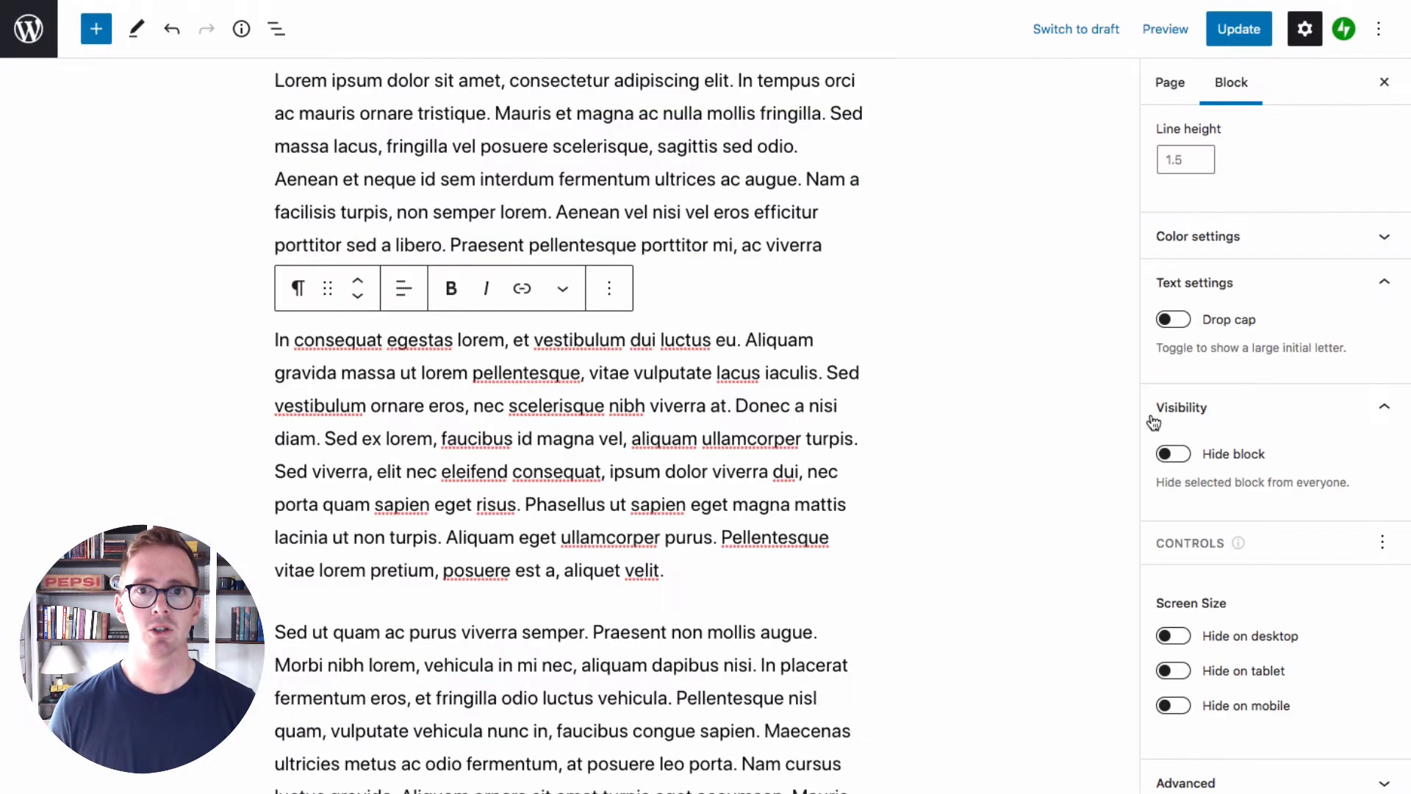
Enable the Date & Time control for the selected paragraph and add a second schedule to it
click(1382, 546)
click(1233, 273)
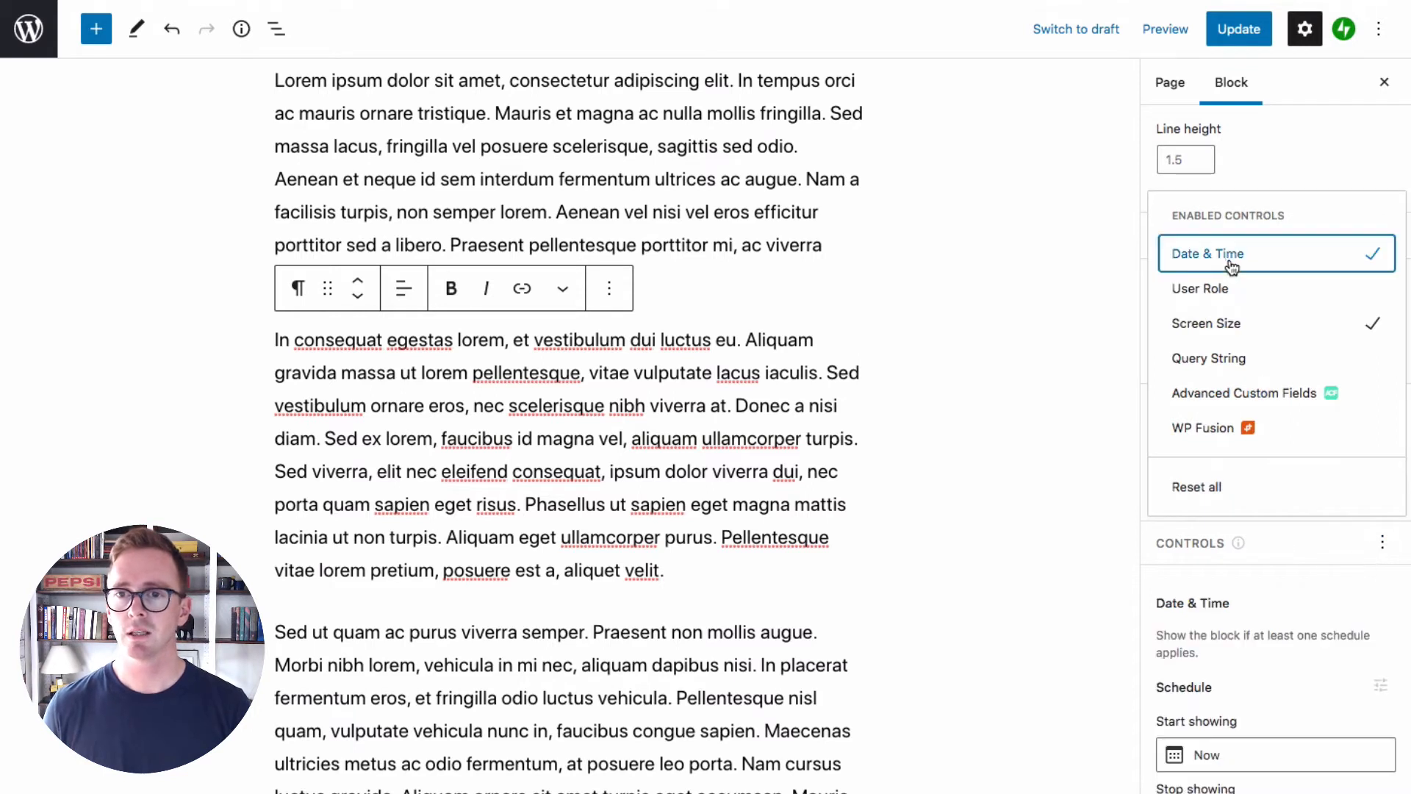
click(1329, 642)
scroll(1329, 642, down, 4)
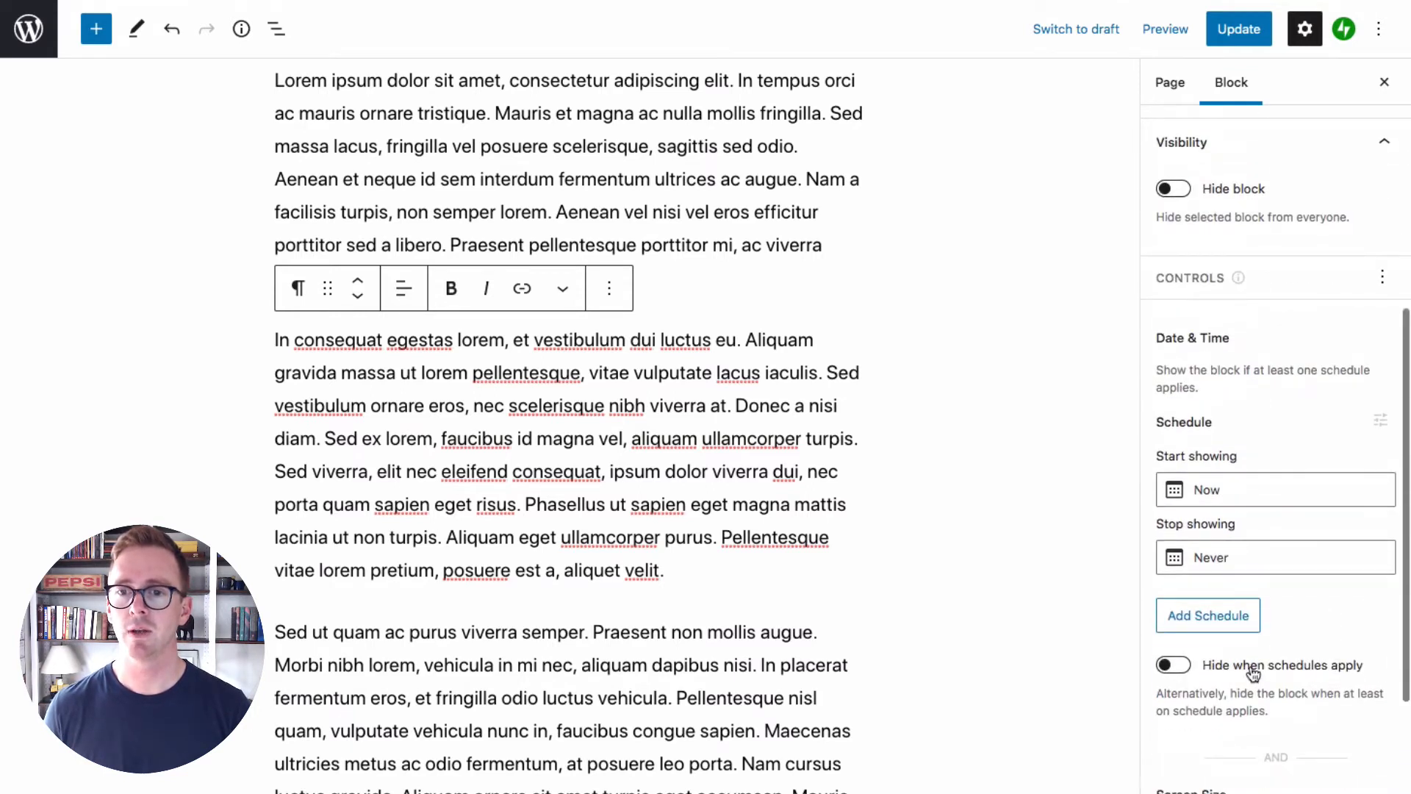
click(1211, 623)
scroll(1308, 525, down, 3)
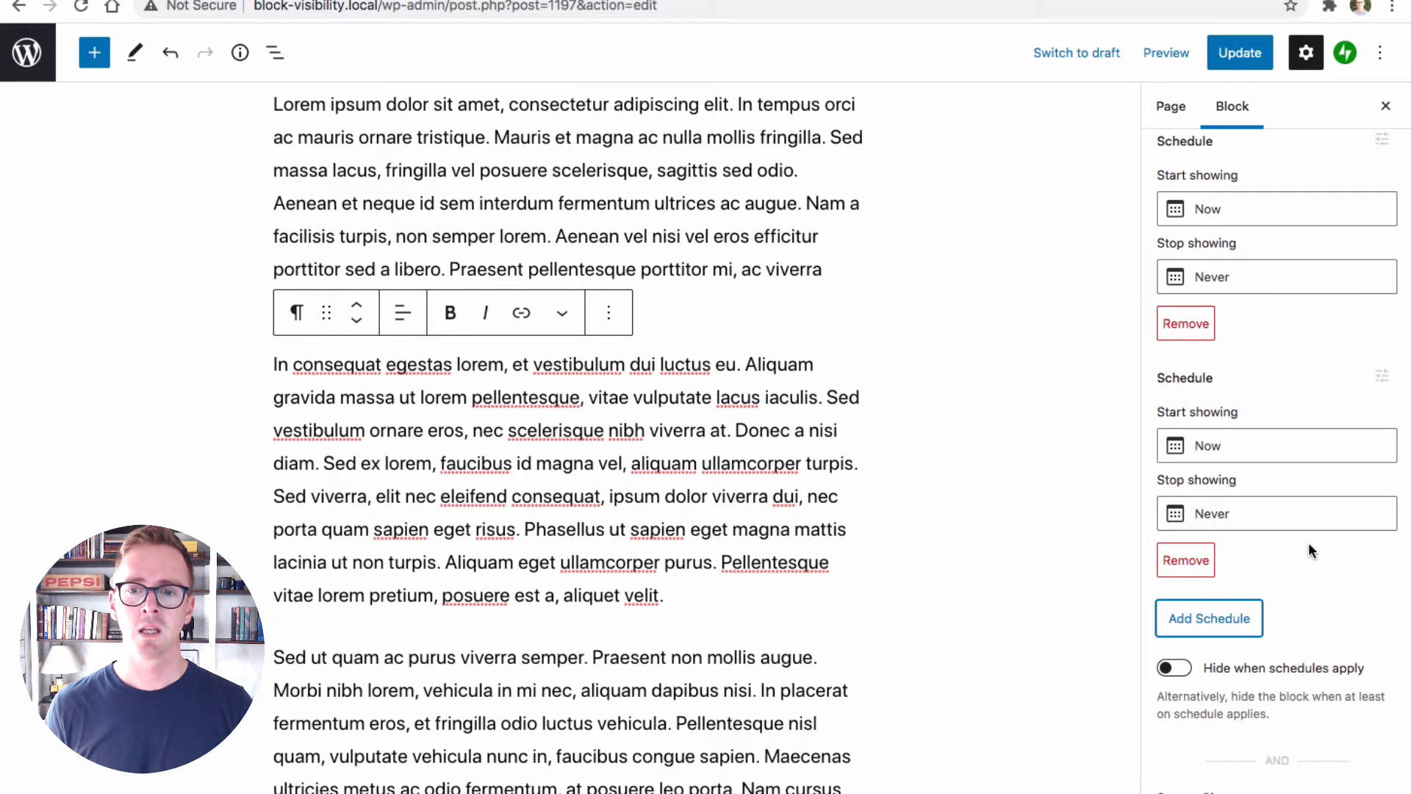
Try the option that hides the block when schedules apply, switching it on and back off
scroll(1206, 668, up, 1)
click(1178, 670)
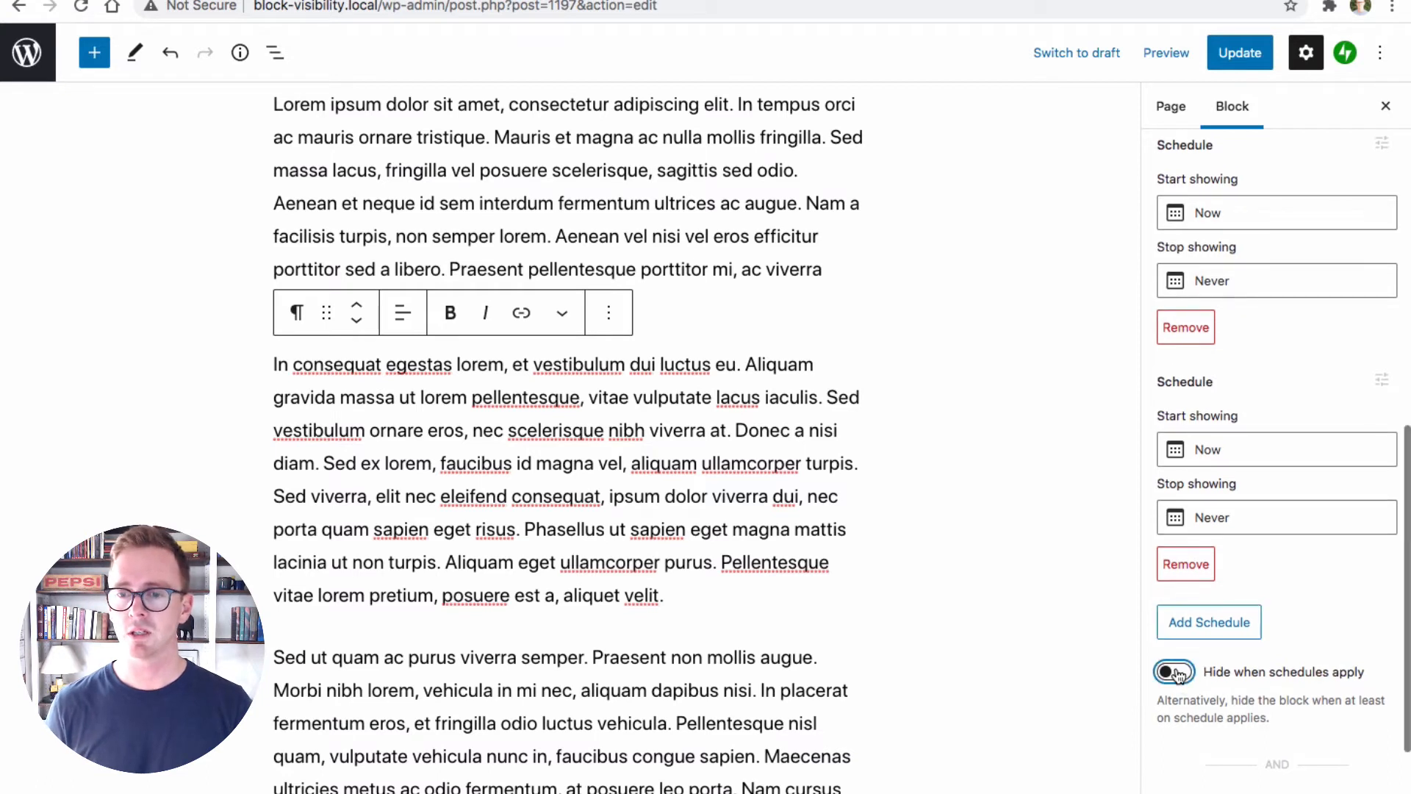
click(1177, 672)
click(1187, 675)
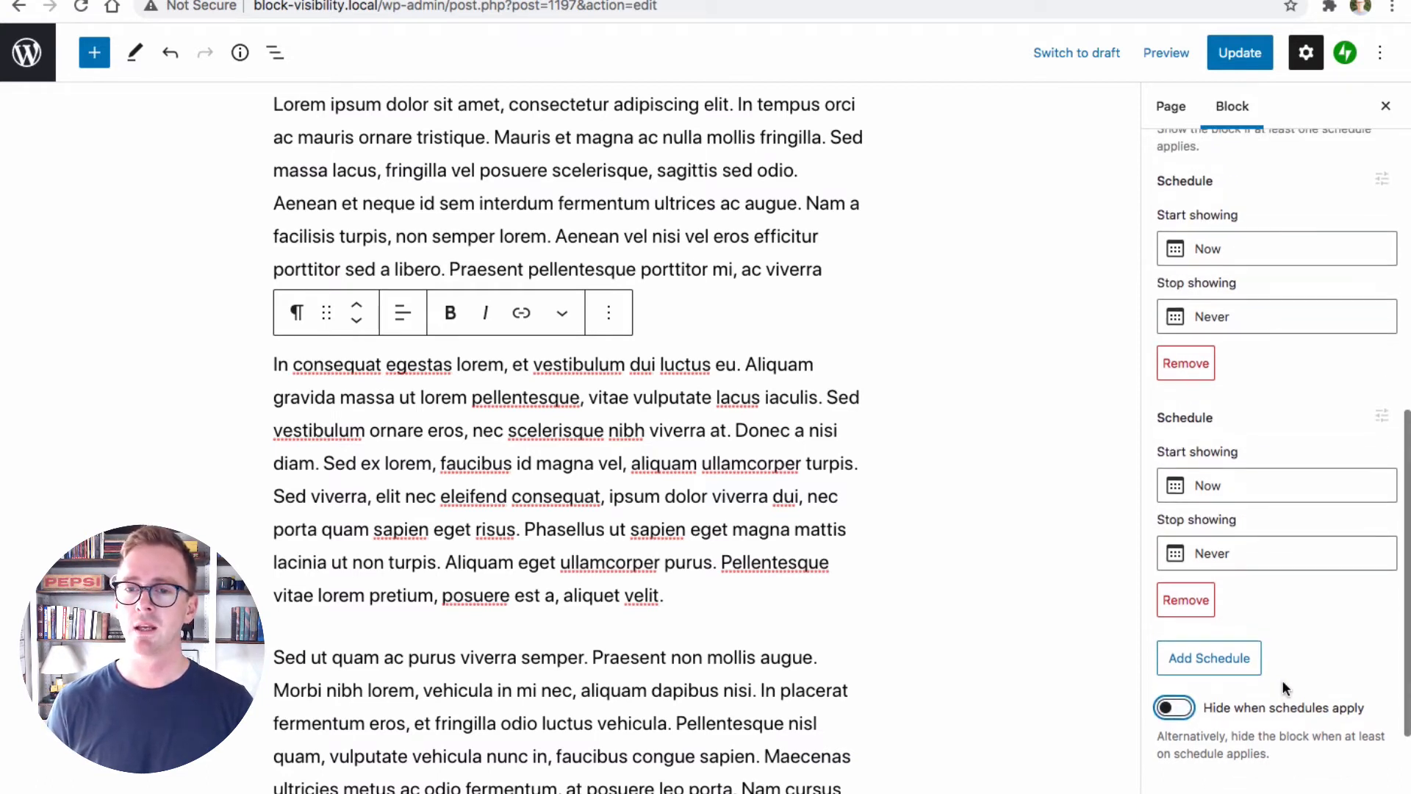
View the title and enable options in the settings of the first Date & Time schedule
scroll(1285, 687, up, 2)
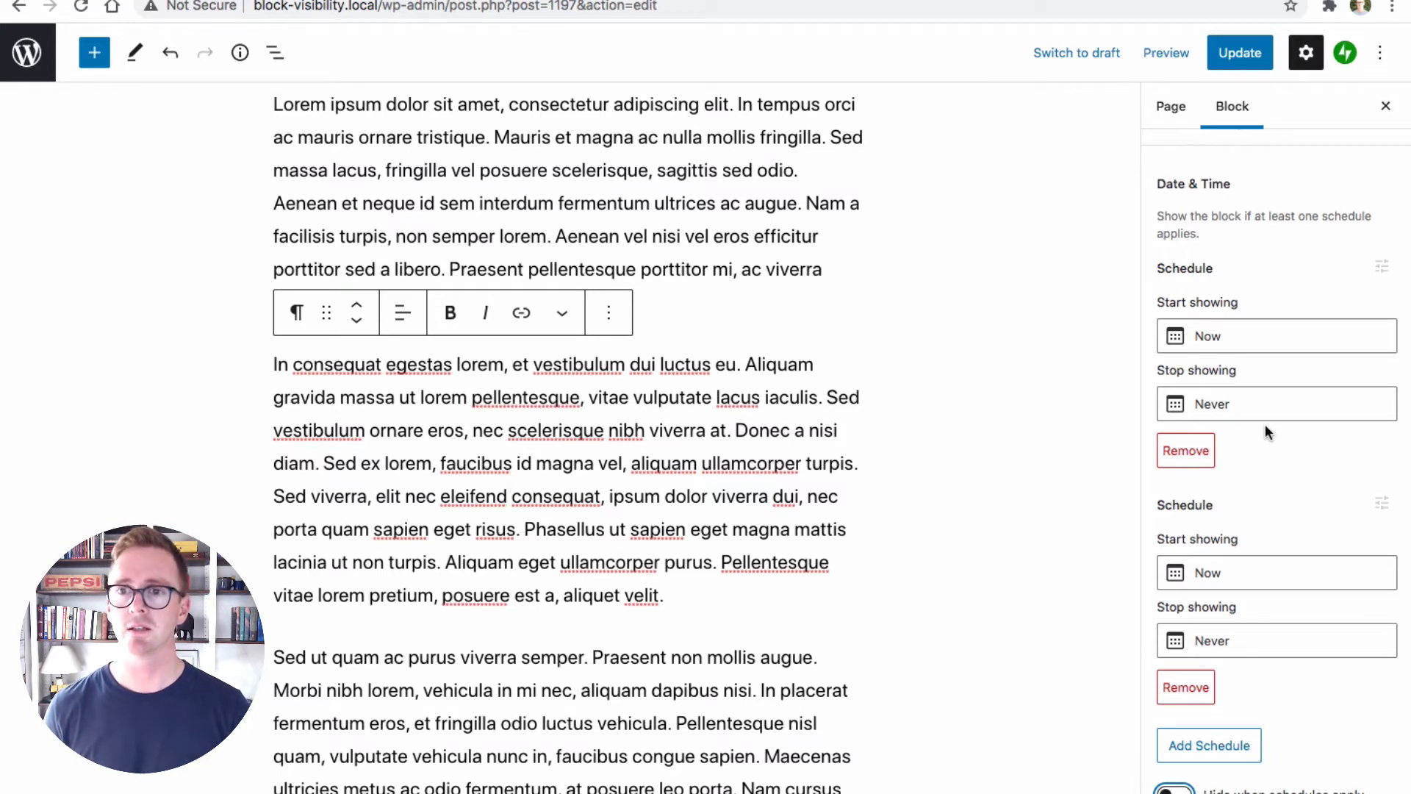
click(1381, 266)
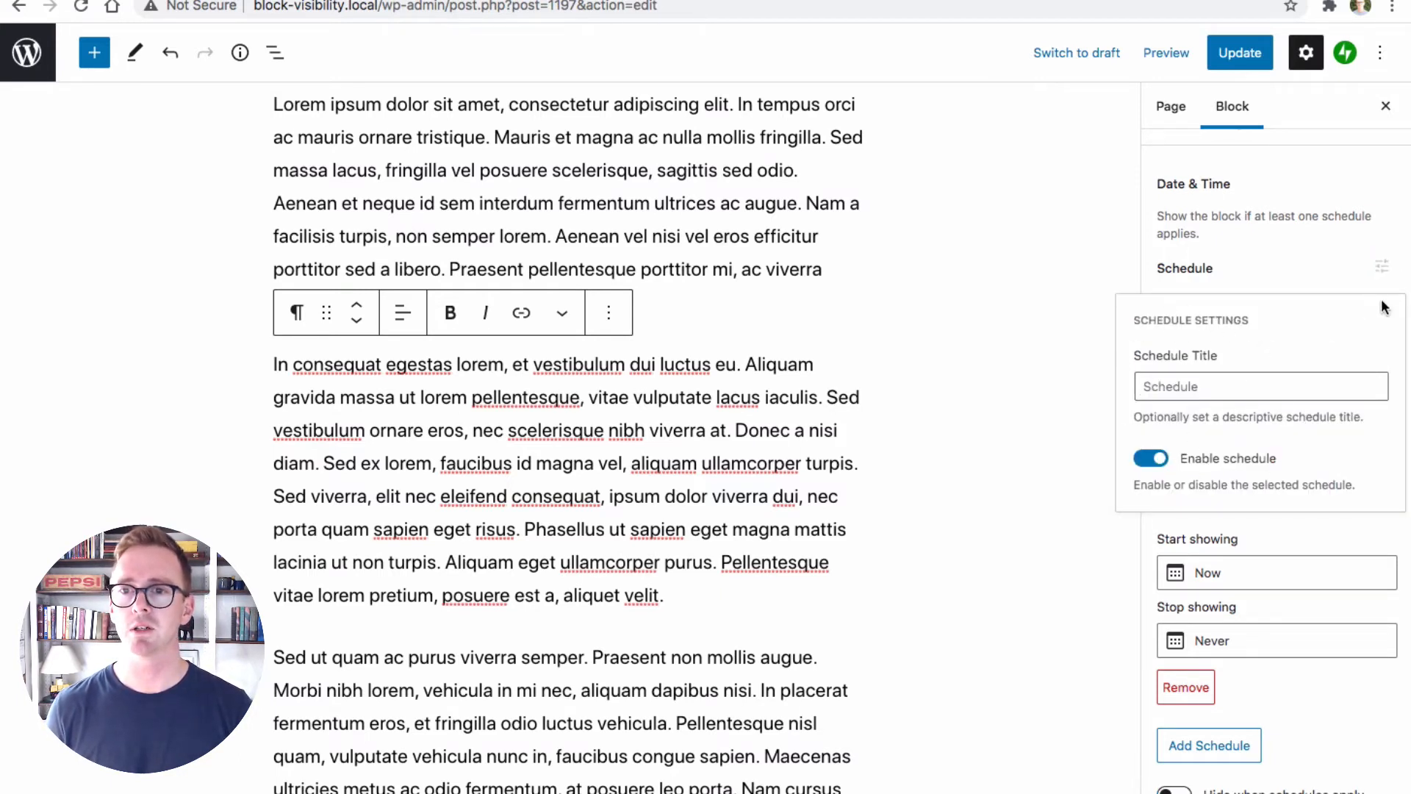
click(1318, 266)
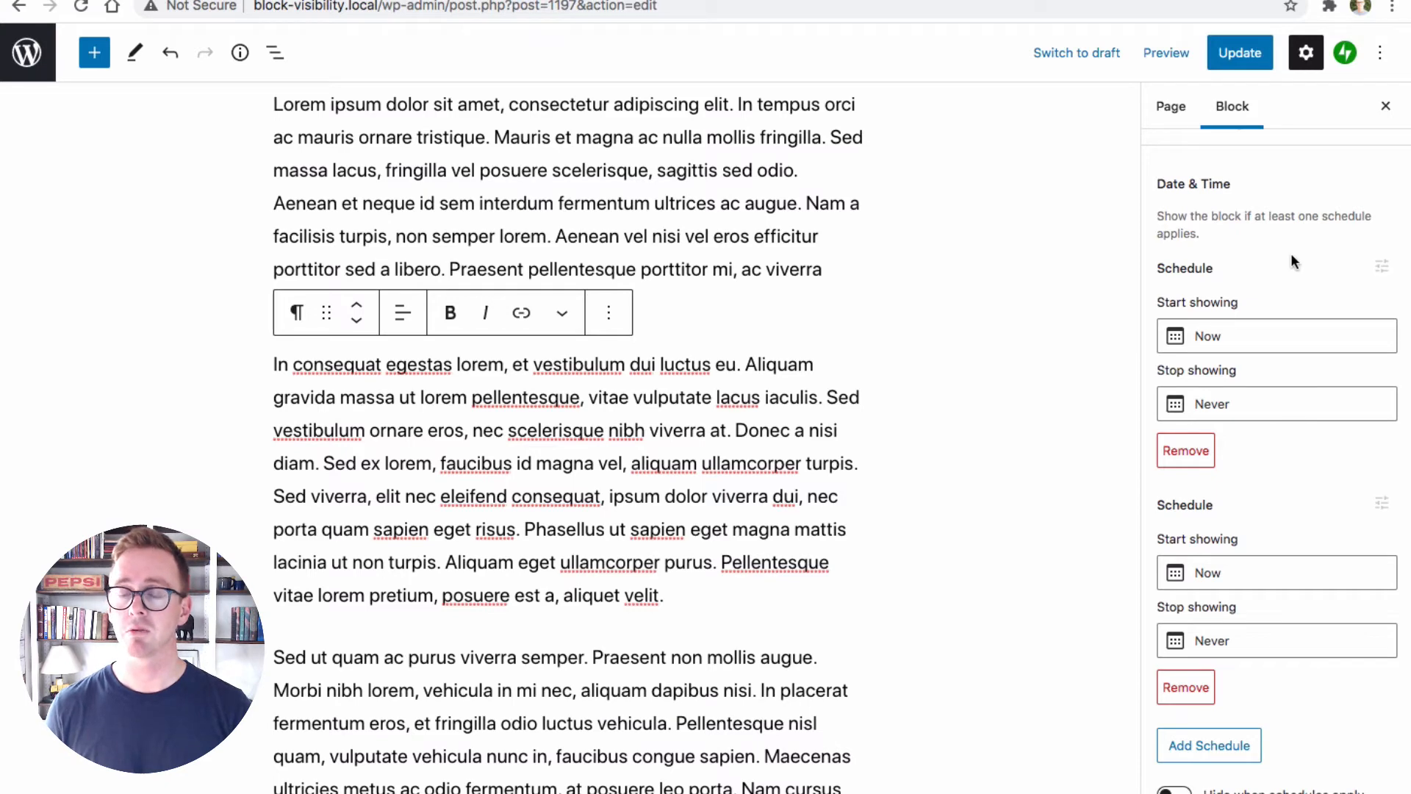
Enable the Advanced Custom Fields control for the paragraph and disable its Date & Time and Screen Size controls
scroll(1293, 265, down, 4)
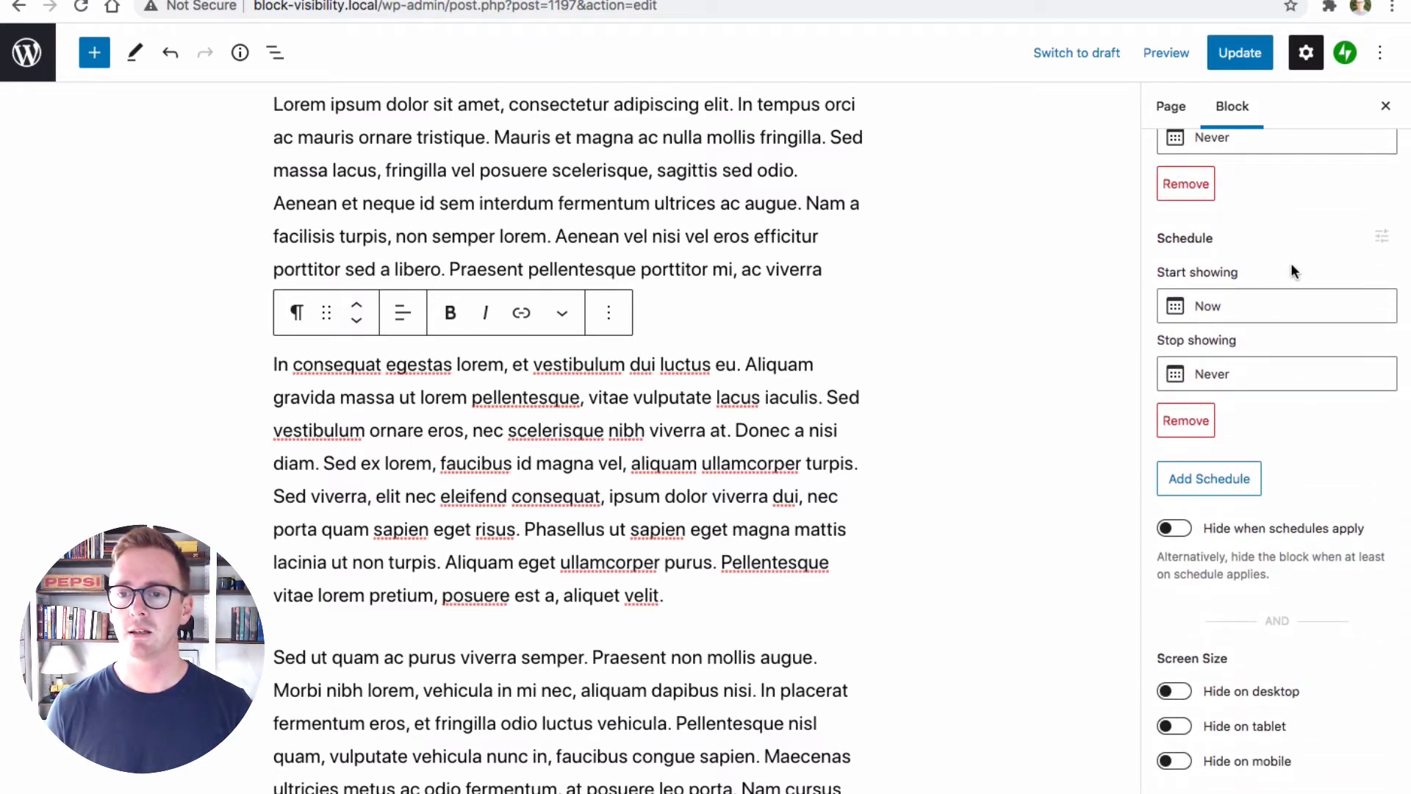
scroll(1291, 262, down, 1)
scroll(1291, 271, up, 7)
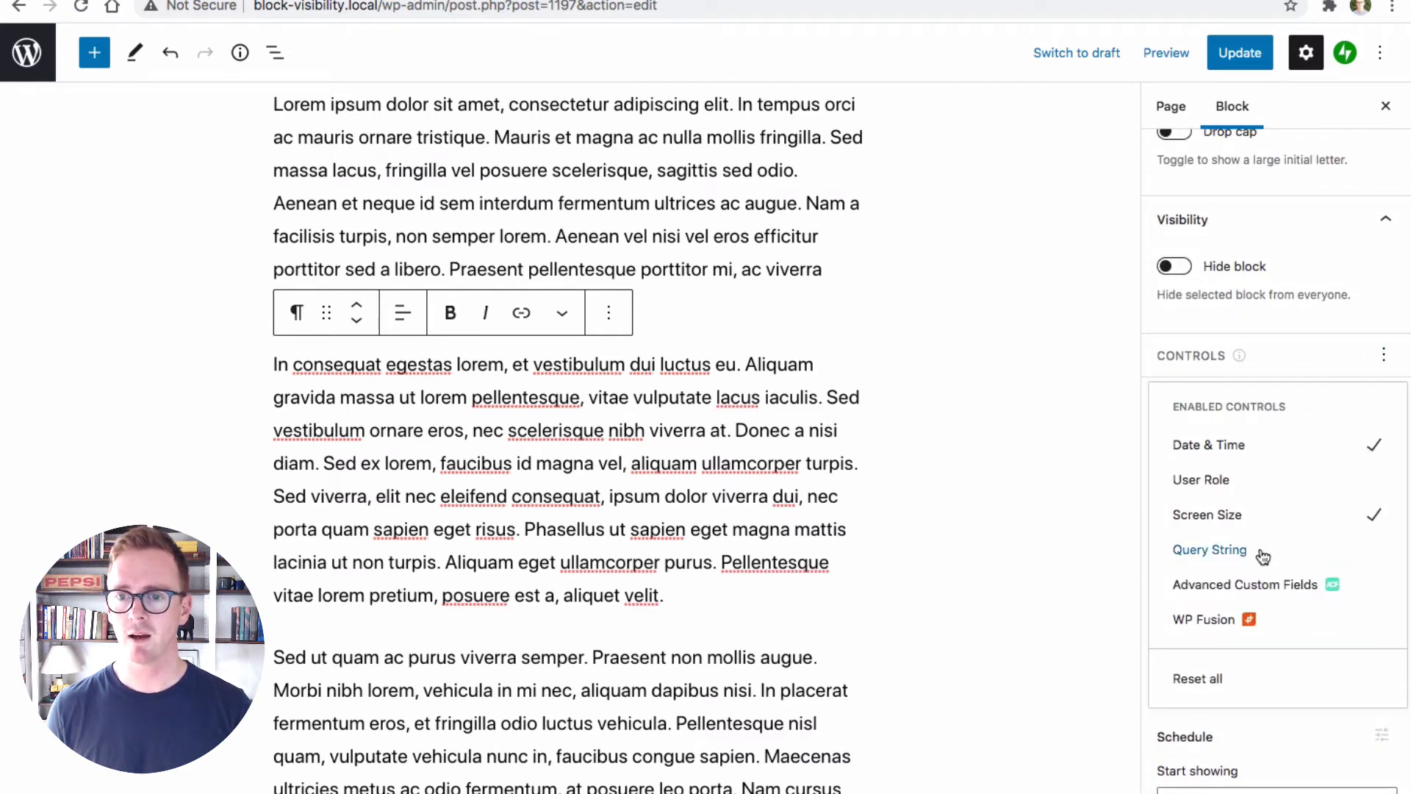
click(1252, 592)
click(1345, 450)
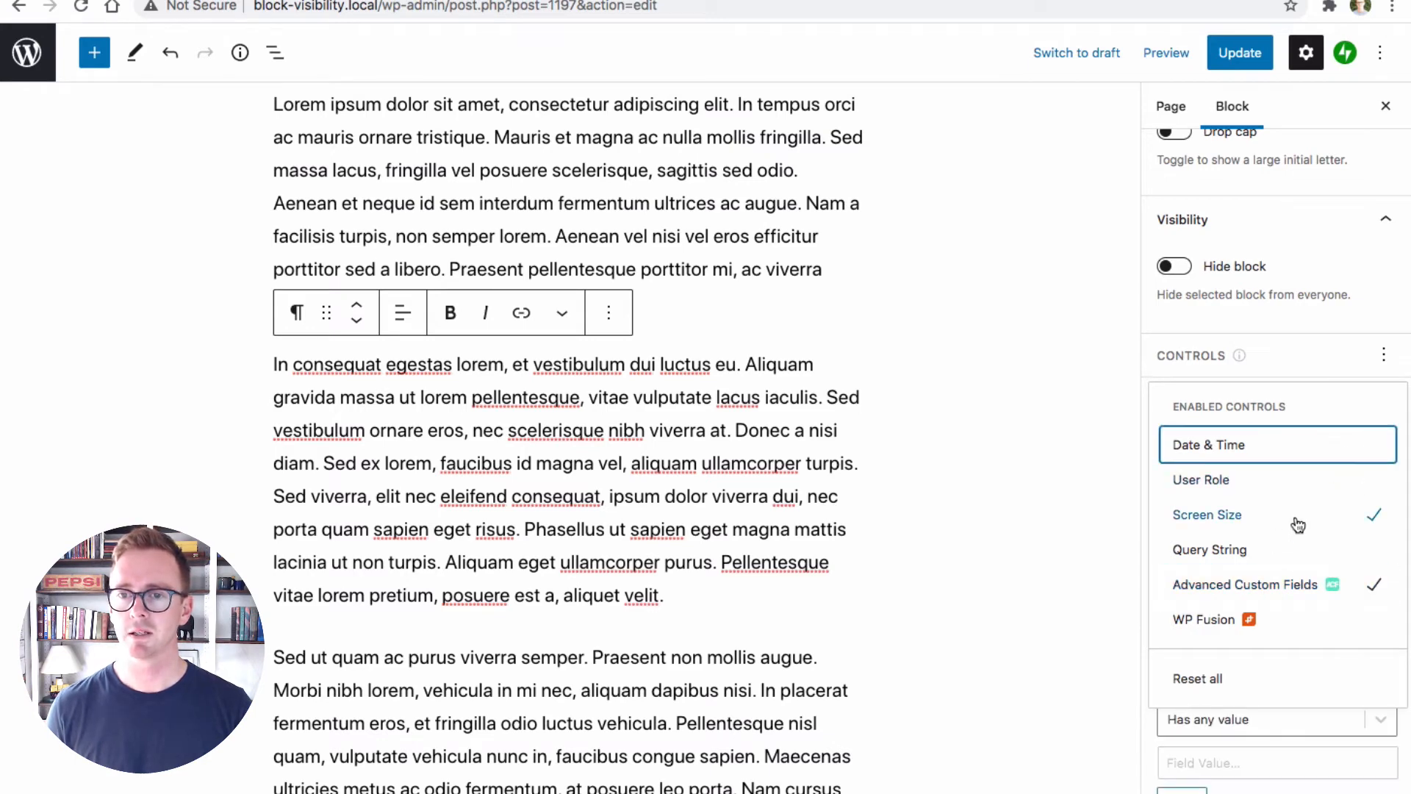
click(1251, 527)
click(1333, 372)
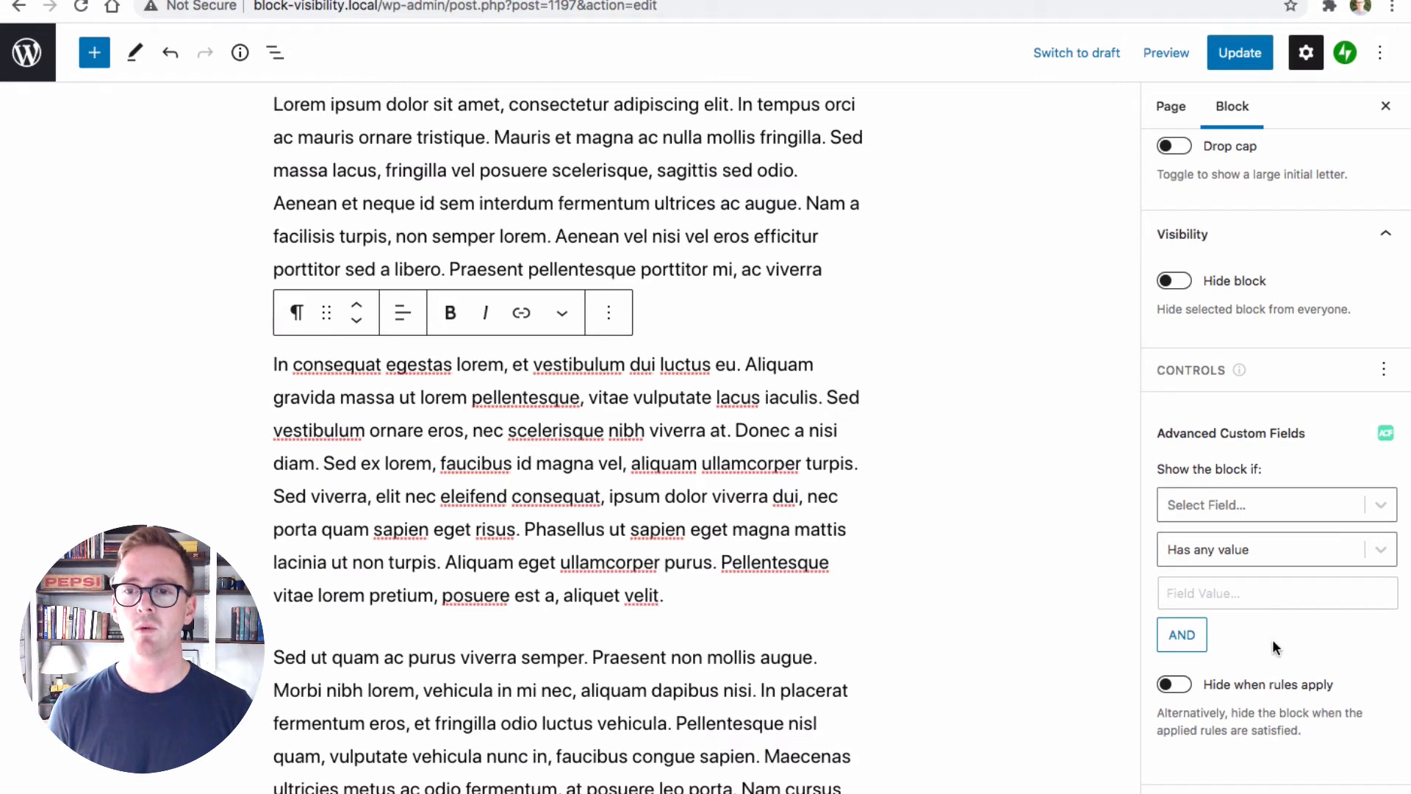
Review the selectable fields and comparison conditions of the Advanced Custom Fields rule
click(1379, 505)
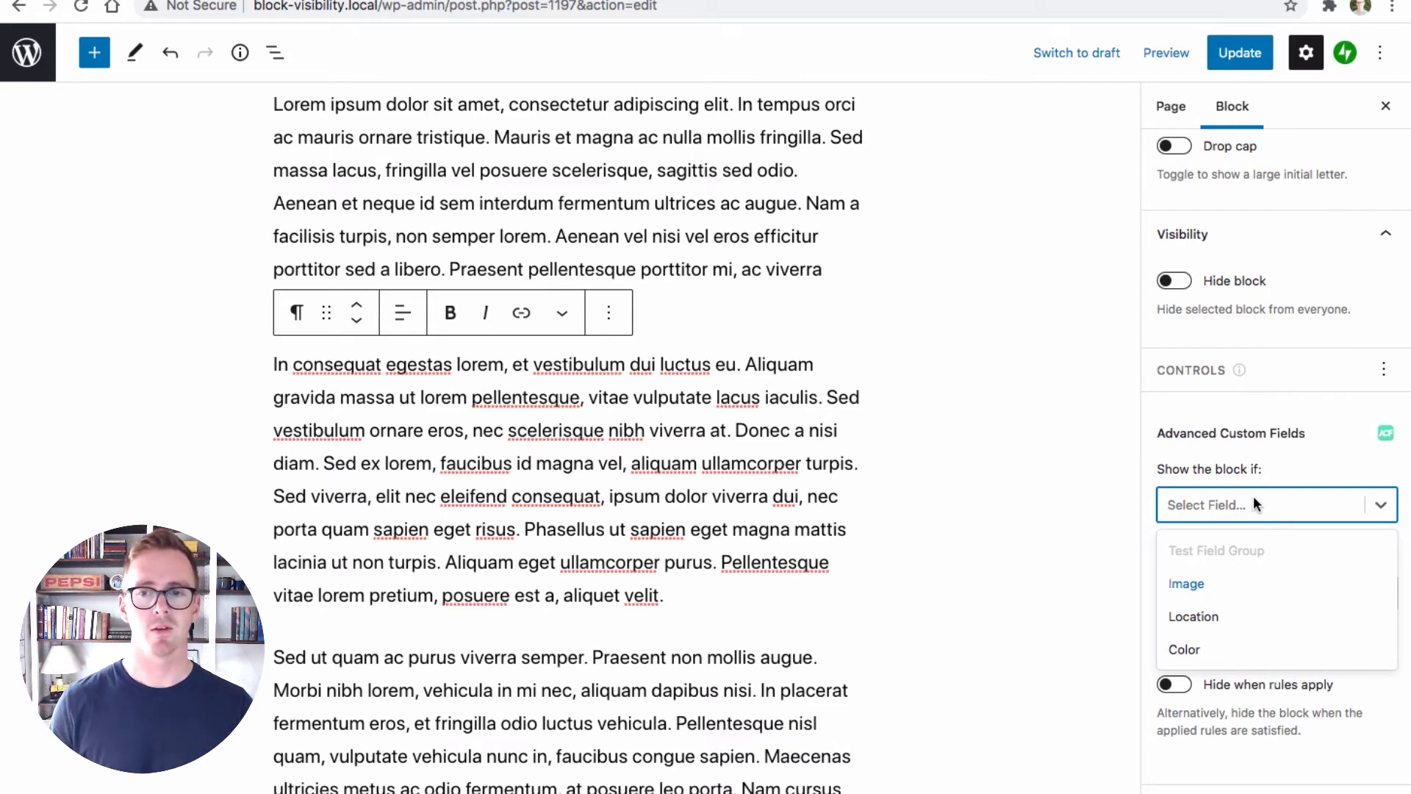
click(1186, 586)
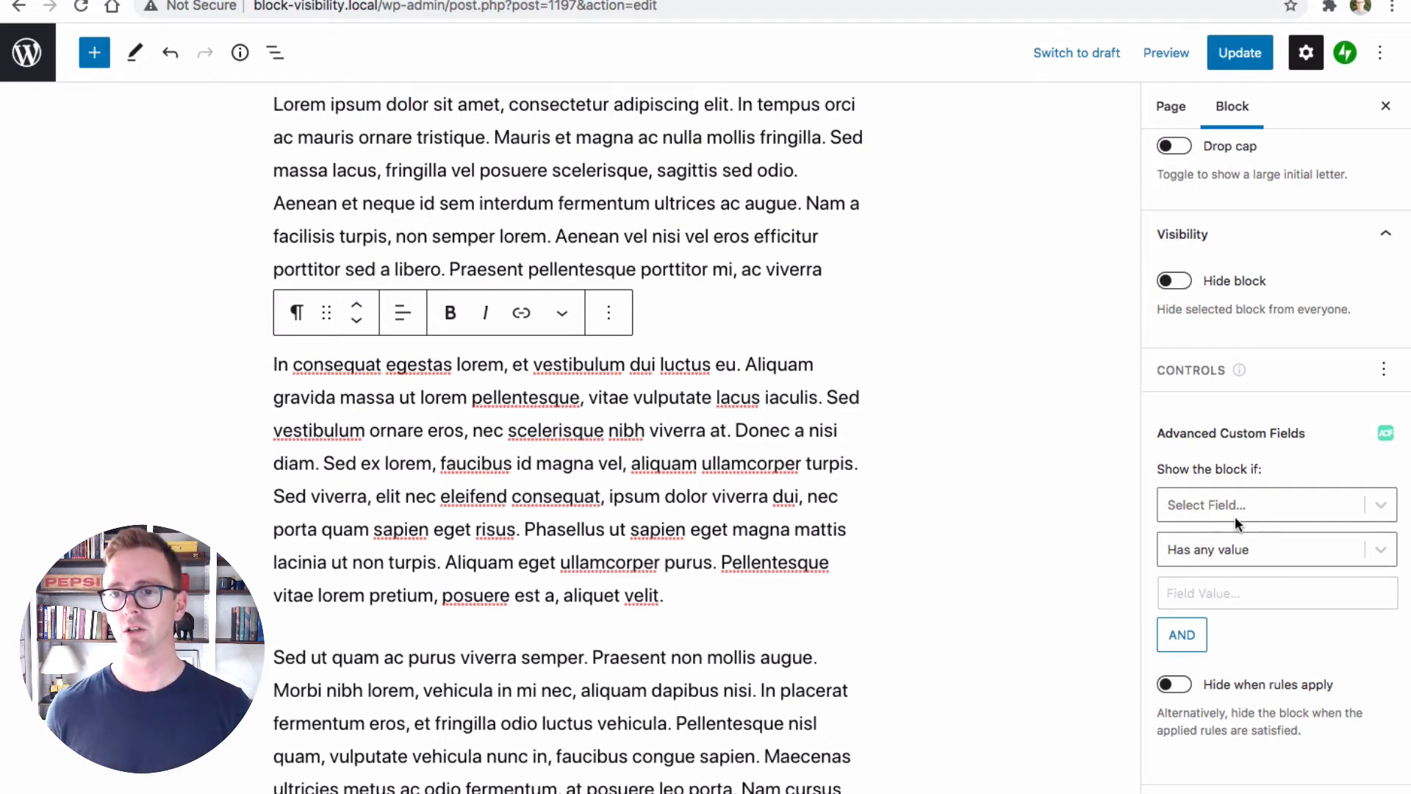
click(1253, 549)
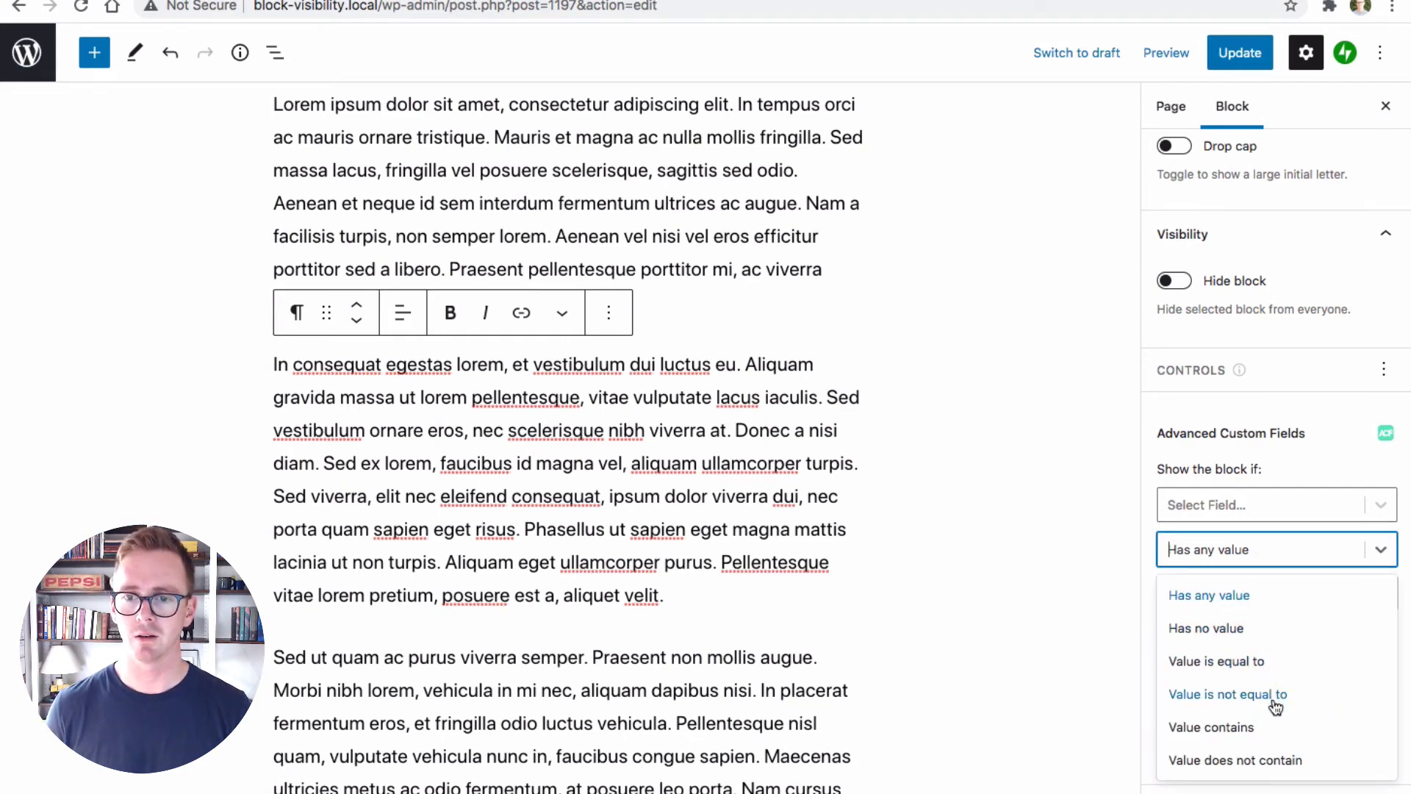
click(1391, 545)
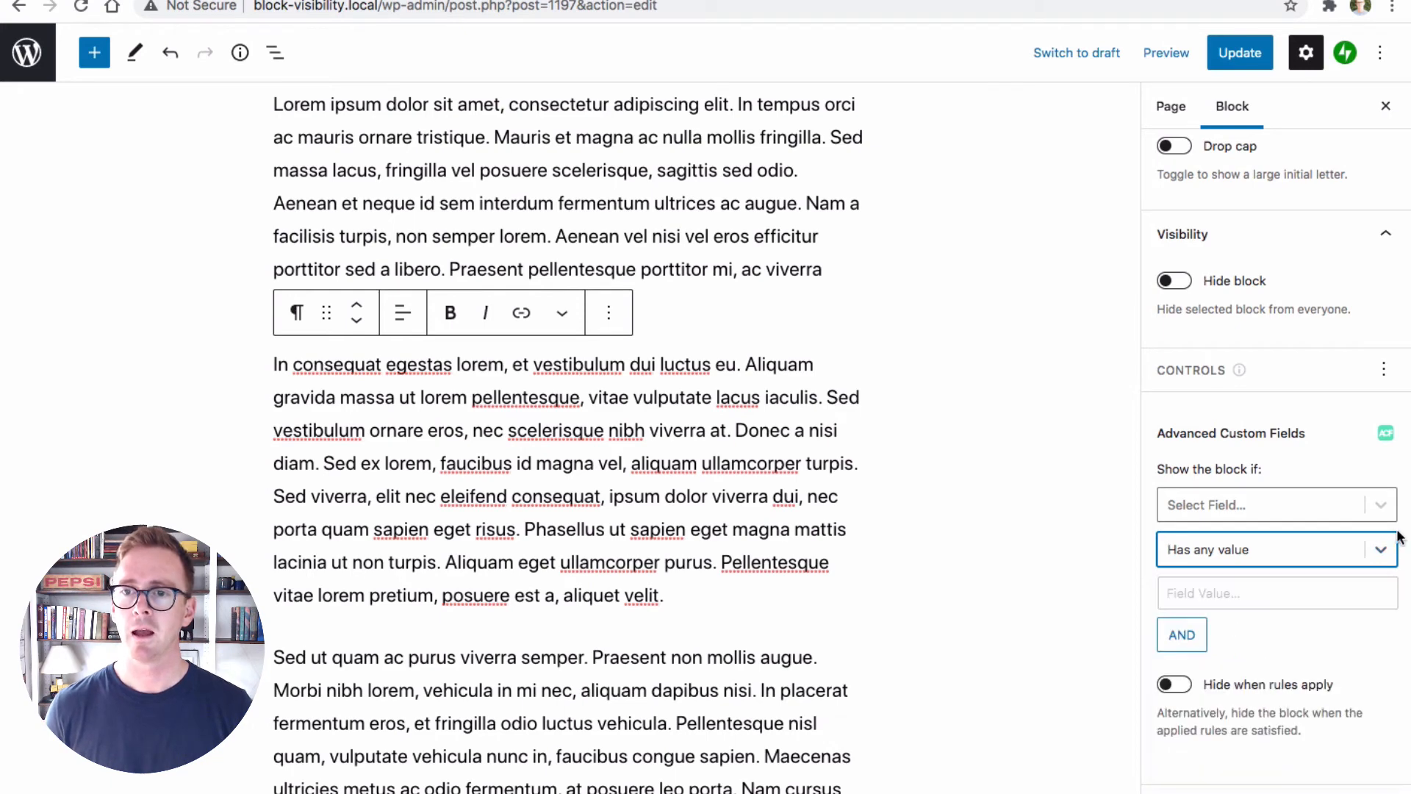
Add a second AND rule and set the first rule to the Image field with the condition Has any value
click(1179, 644)
scroll(1277, 678, down, 3)
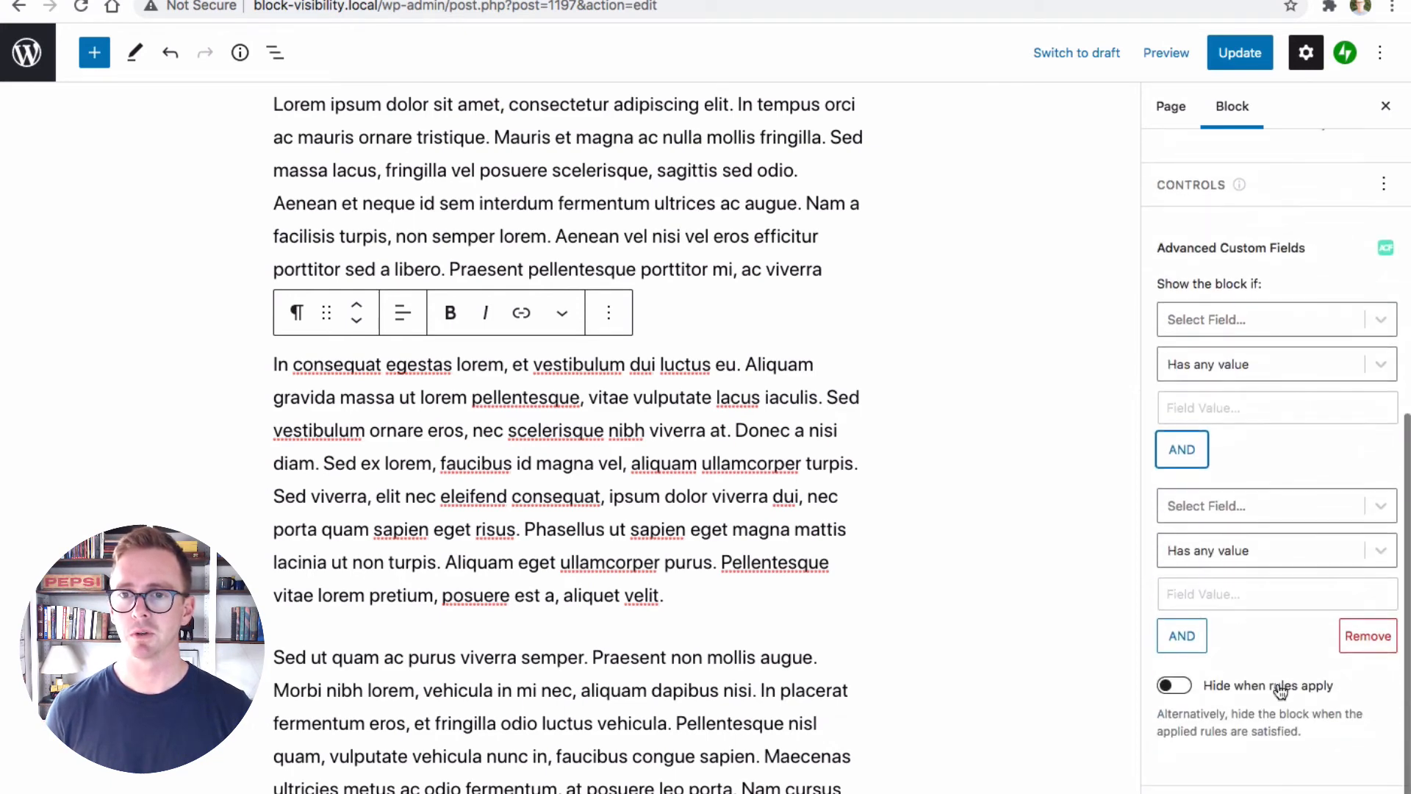
click(1240, 311)
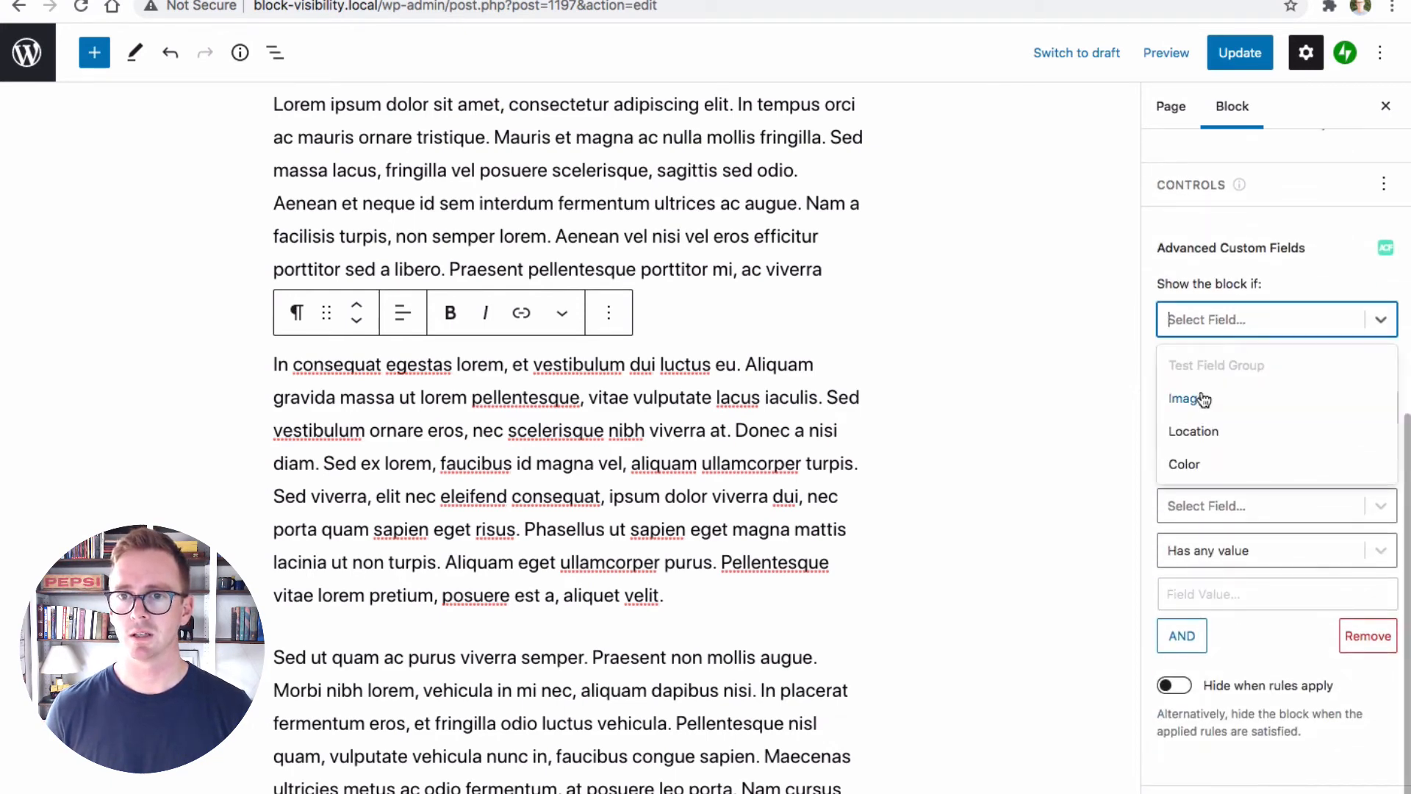
click(1201, 405)
click(1253, 361)
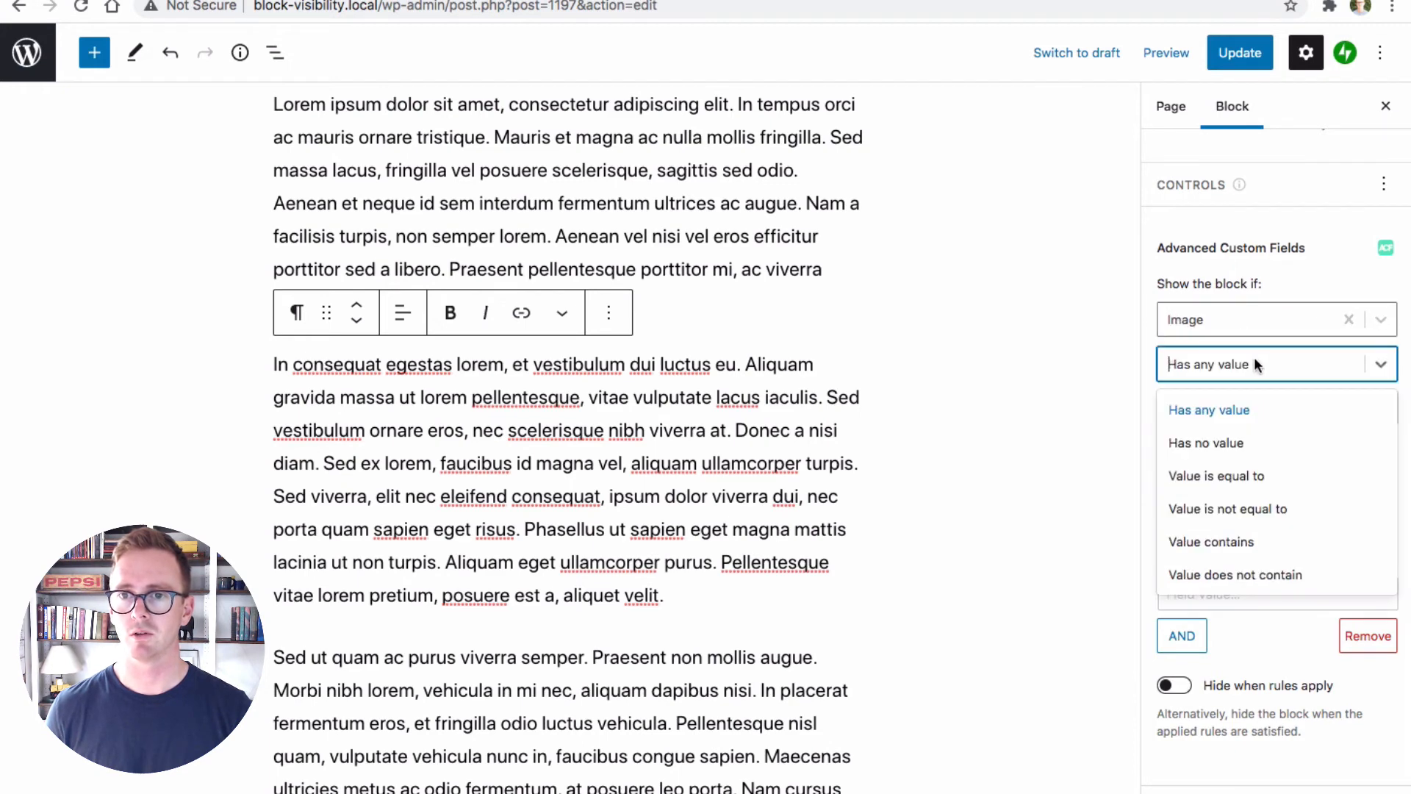
click(1227, 411)
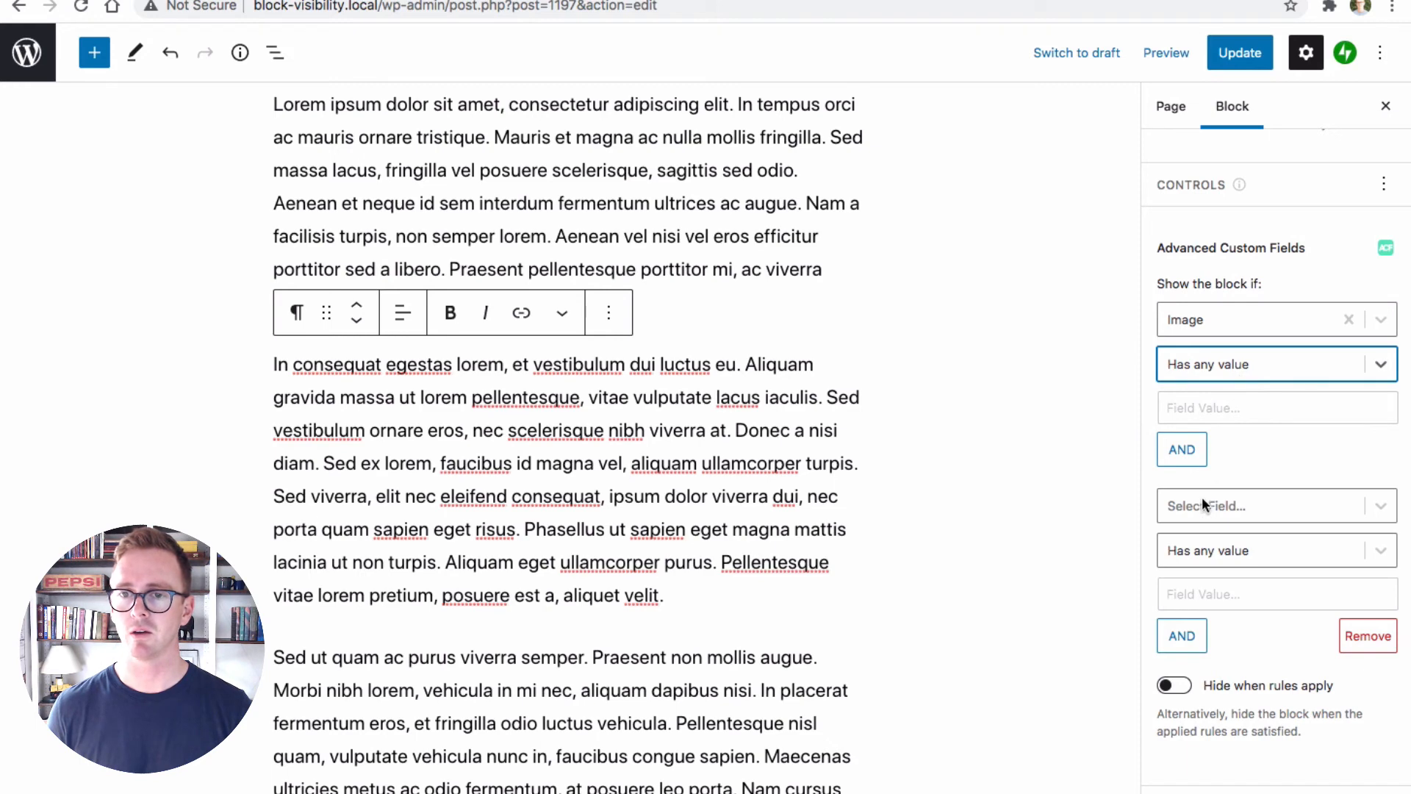
Set the second rule to the Color field with the condition Value contains and the value red
click(1249, 507)
click(1190, 649)
click(1218, 557)
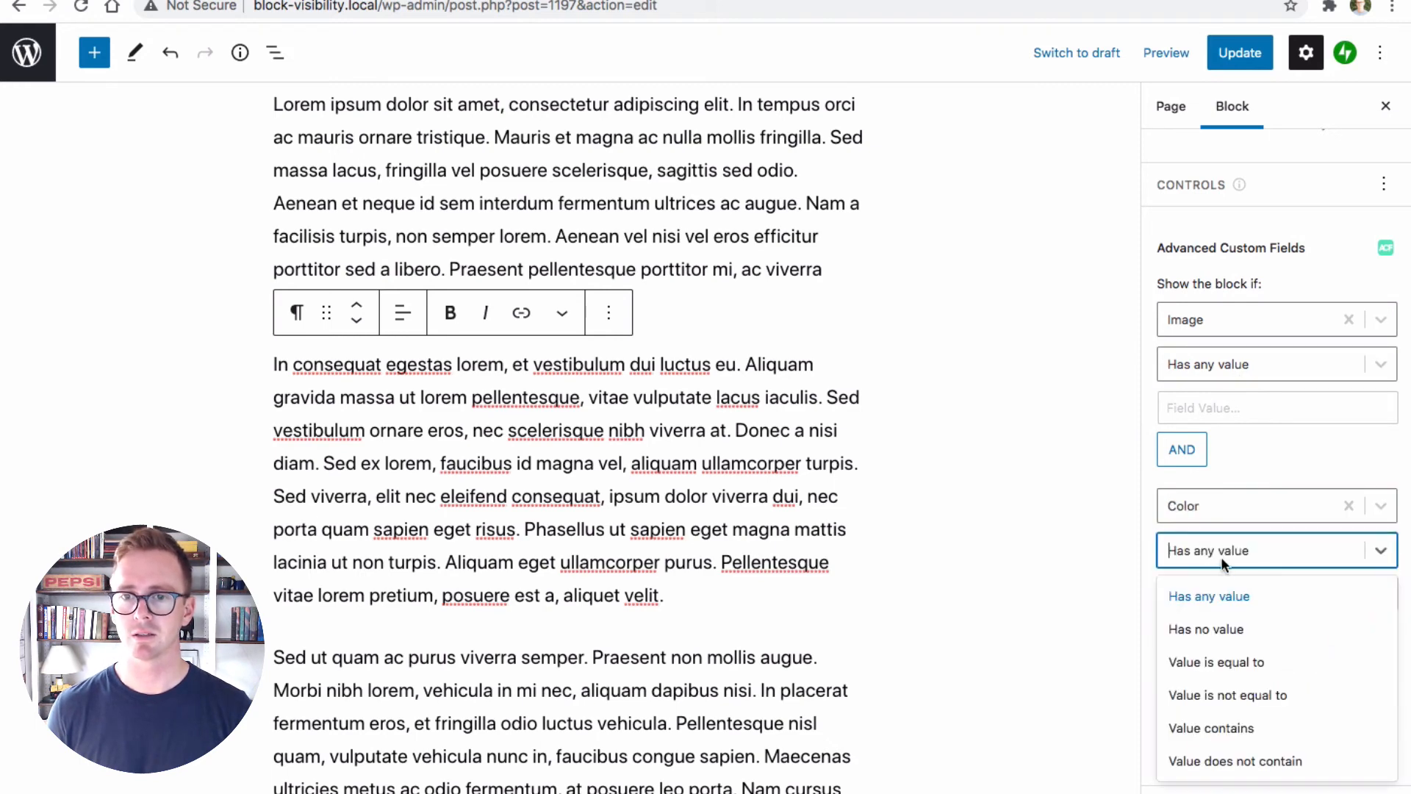
click(1214, 550)
click(1223, 552)
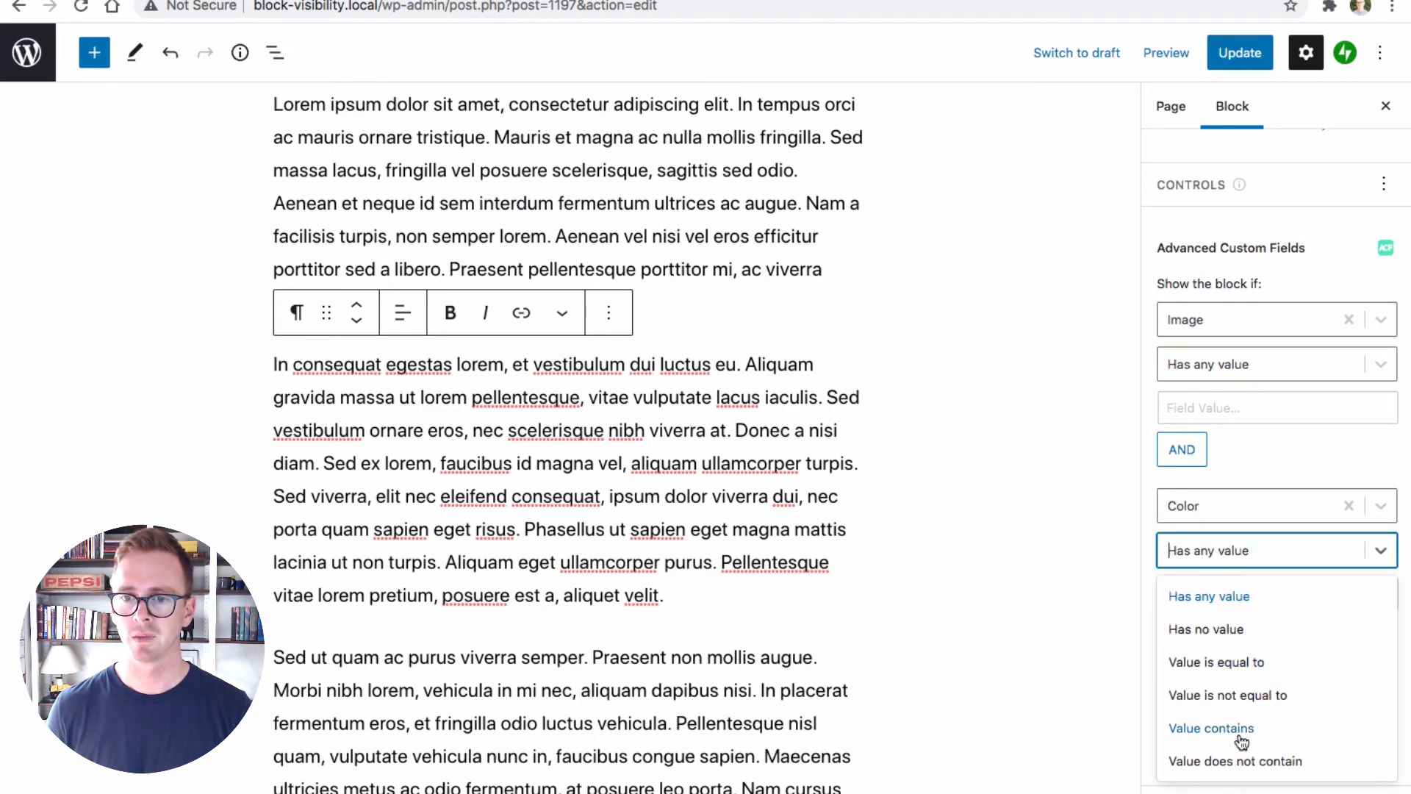
click(1211, 728)
click(1189, 594)
text(red)
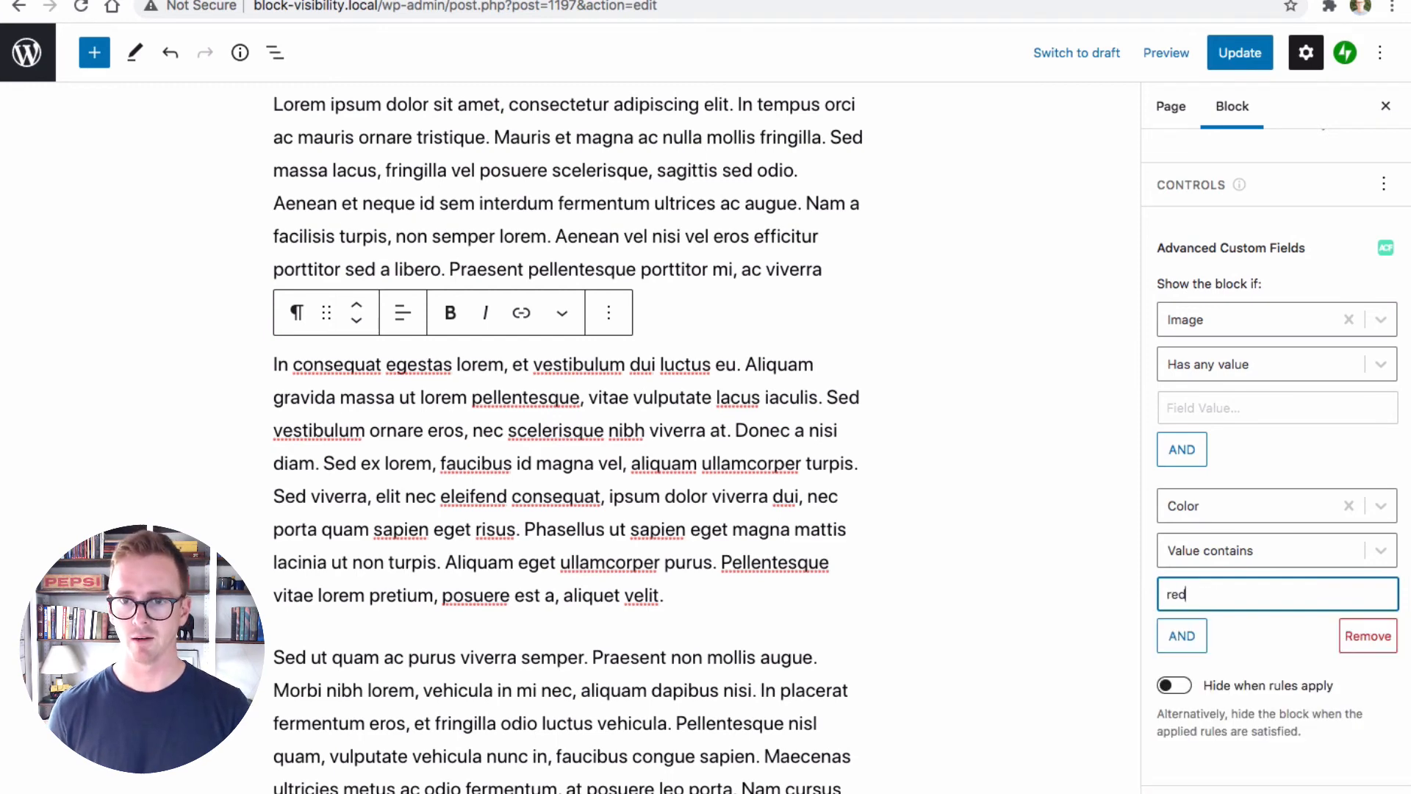
click(1263, 660)
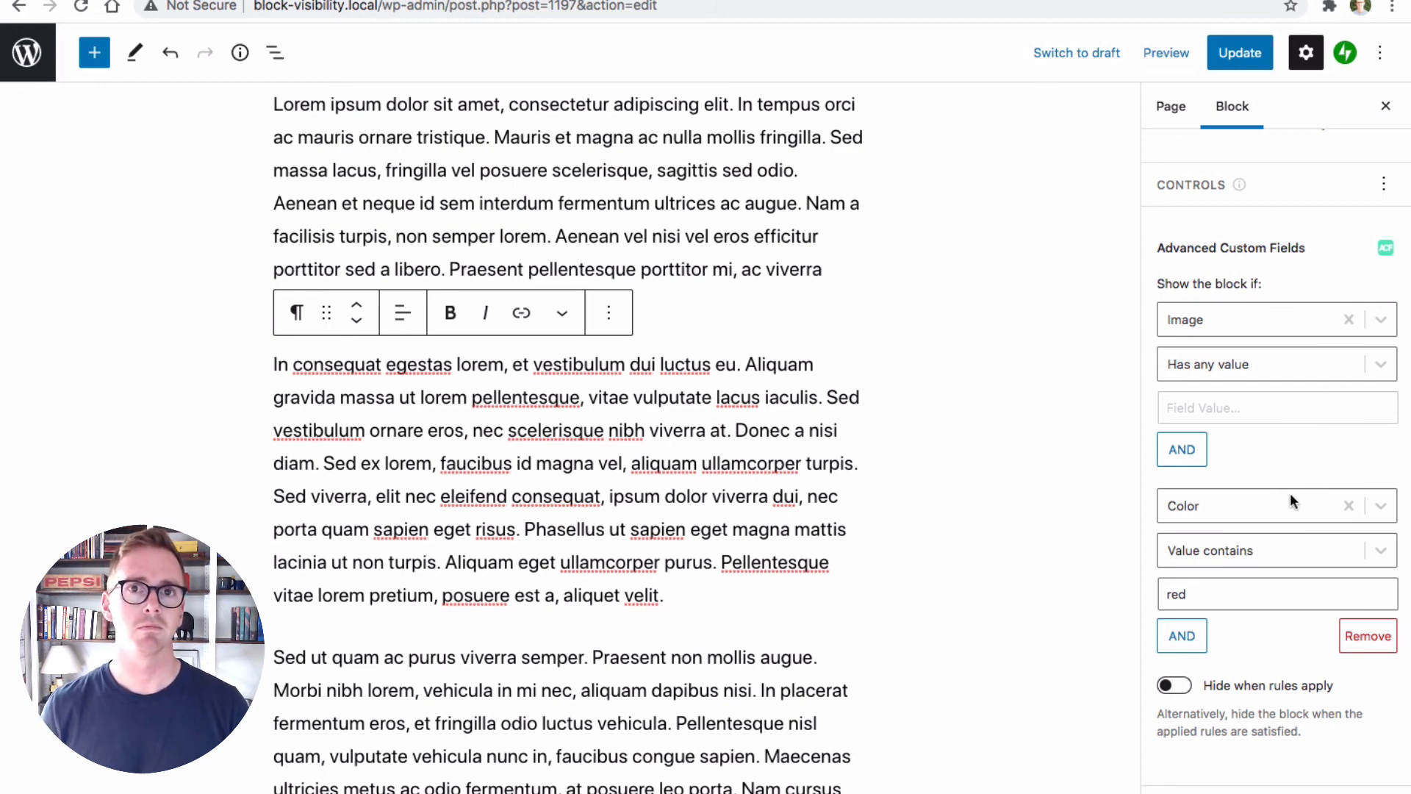
Toggle the option that hides the block when the custom field rules apply, leaving it switched on
scroll(1301, 582, down, 1)
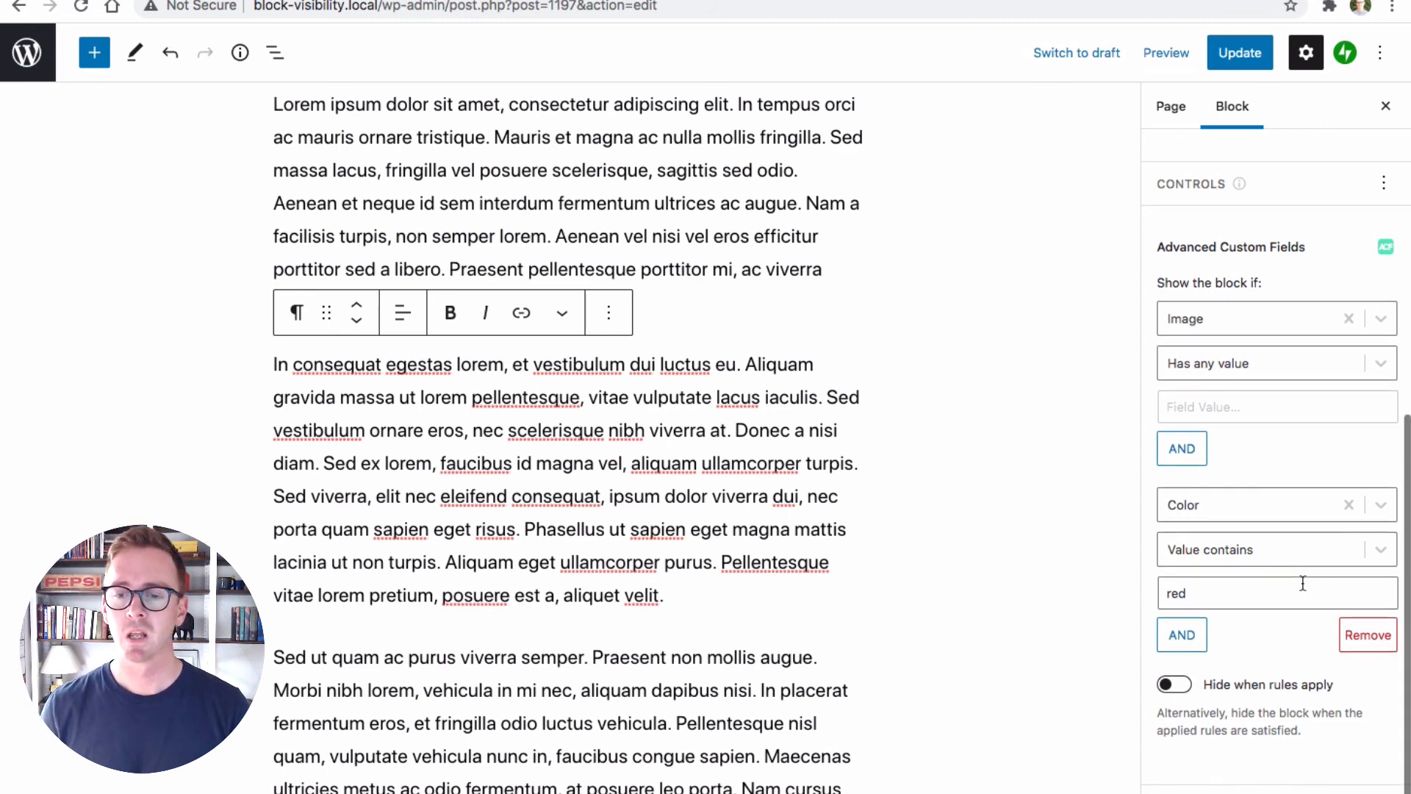
click(1187, 694)
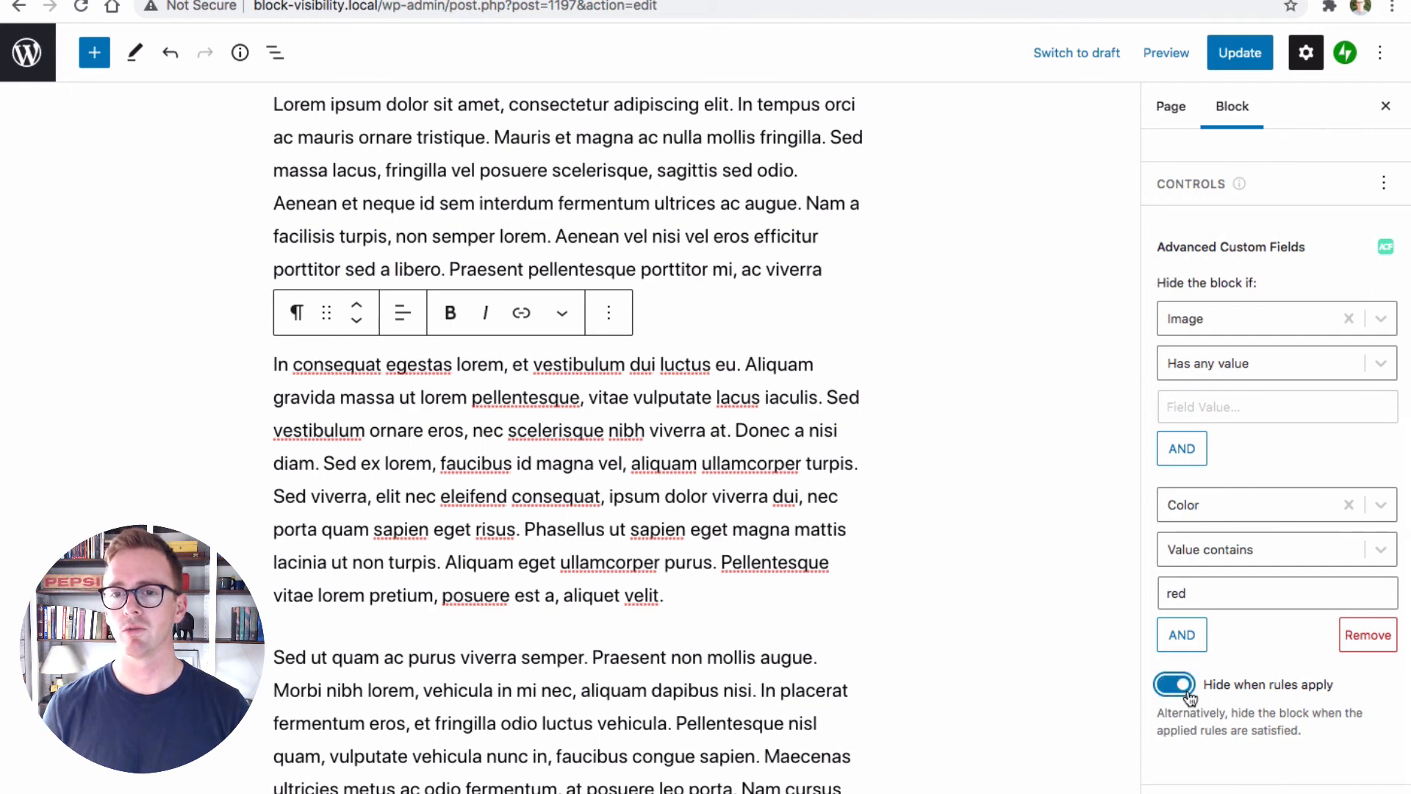
scroll(1274, 689, up, 3)
scroll(1264, 544, down, 3)
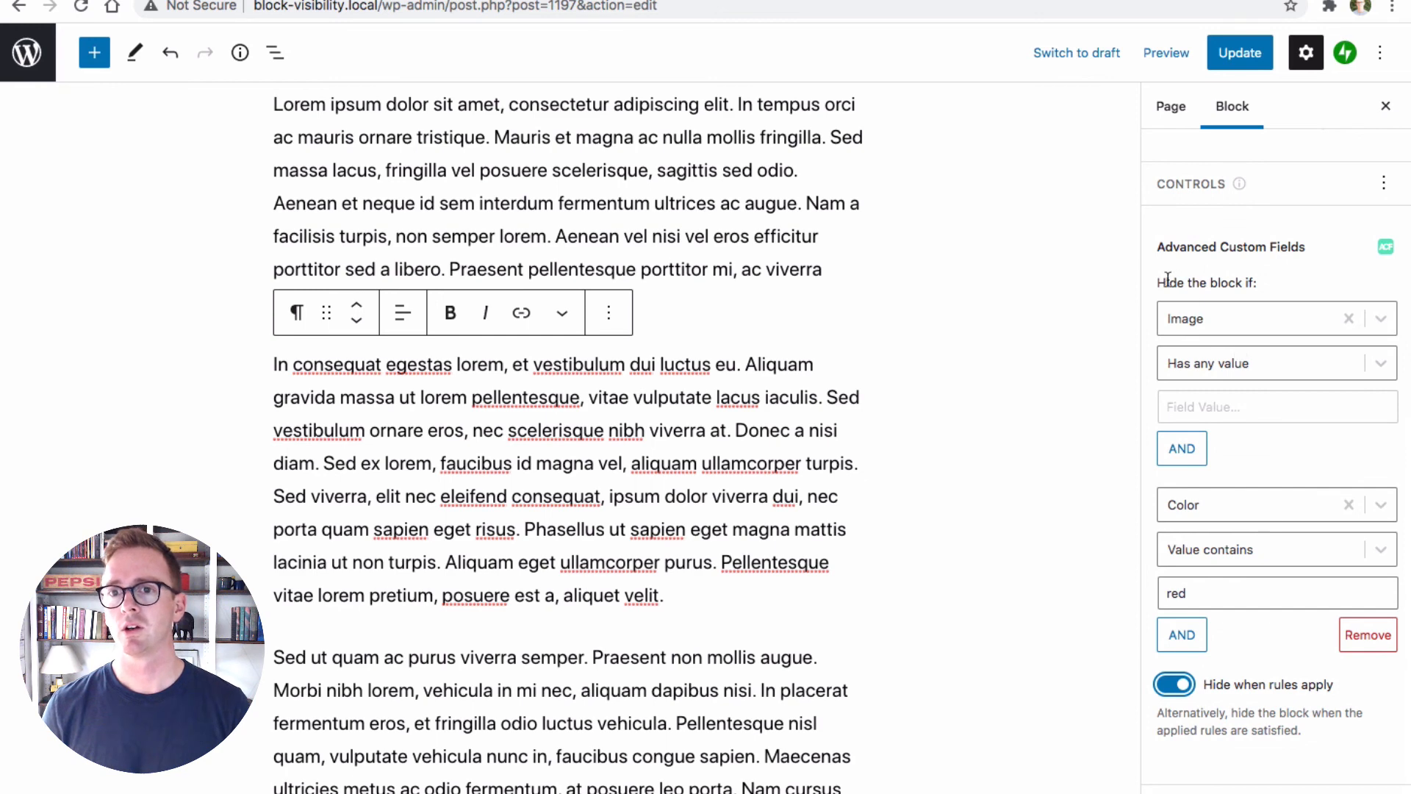
click(1176, 685)
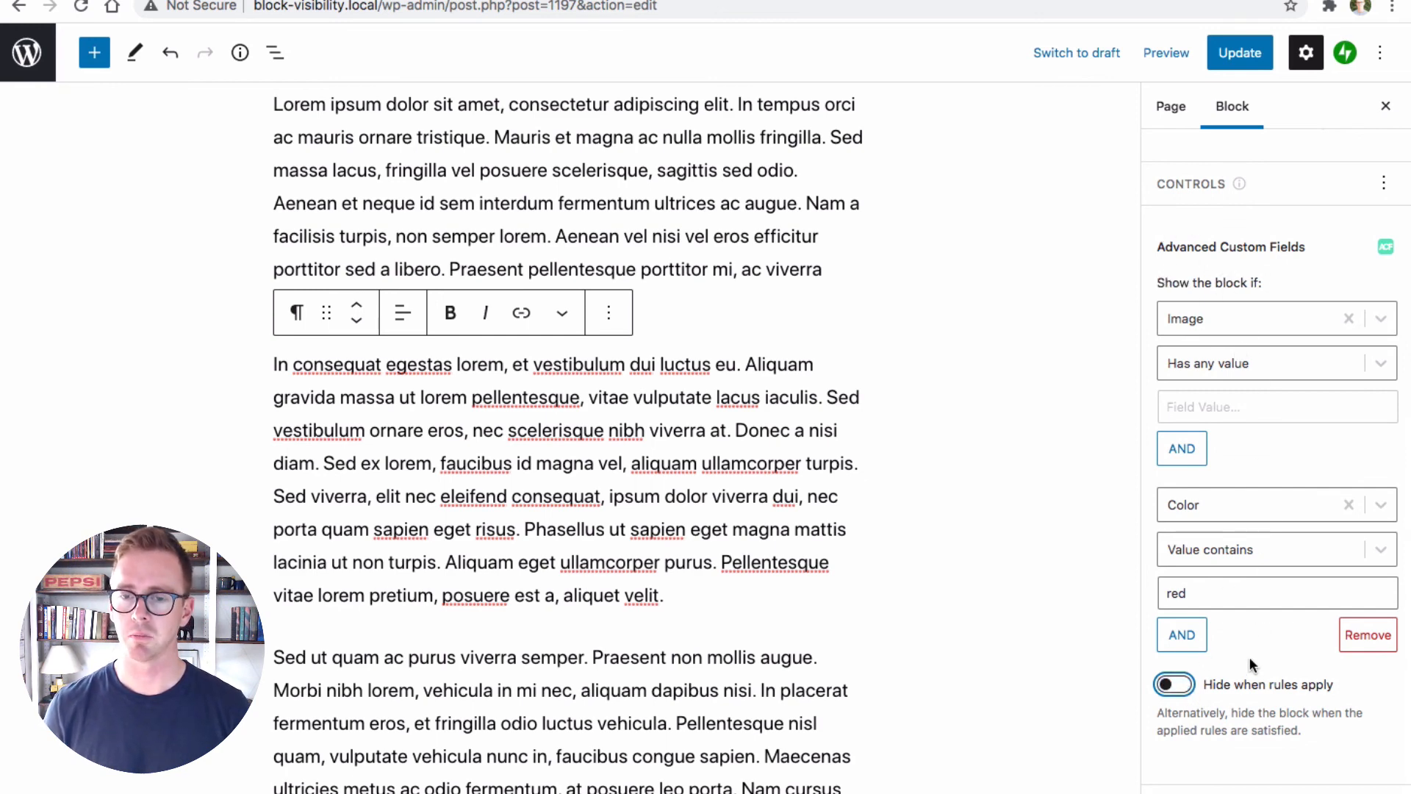
click(1183, 687)
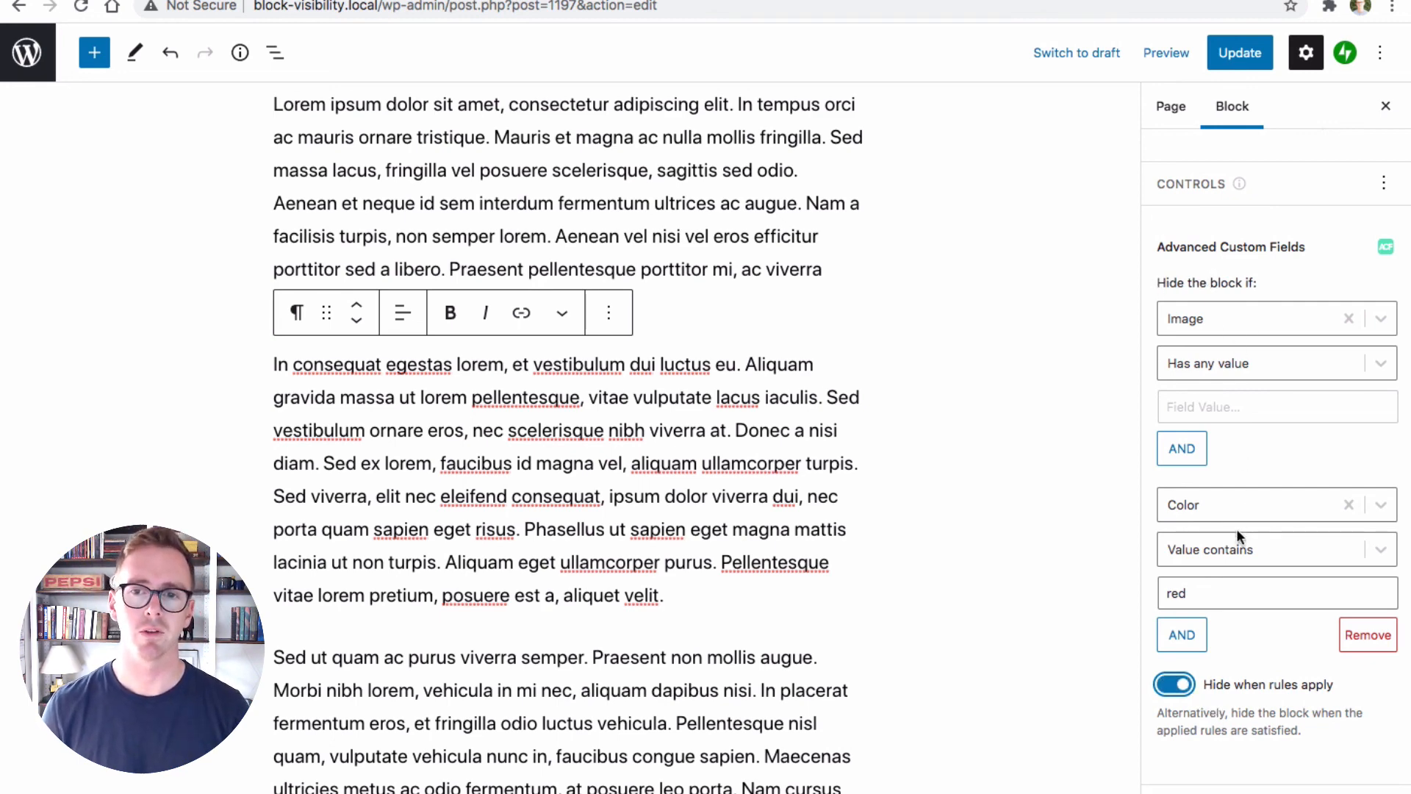
scroll(1244, 530, up, 6)
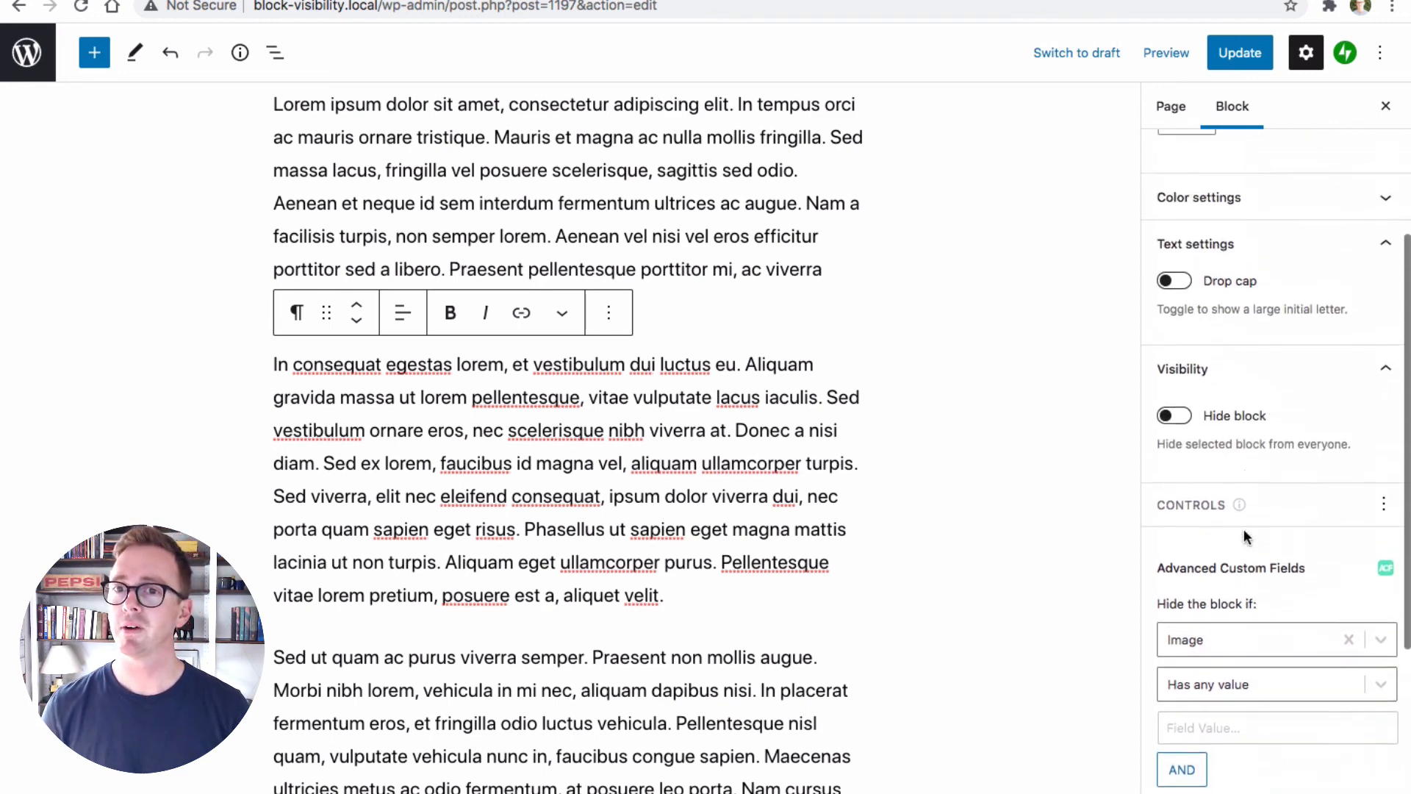
scroll(1243, 536, up, 3)
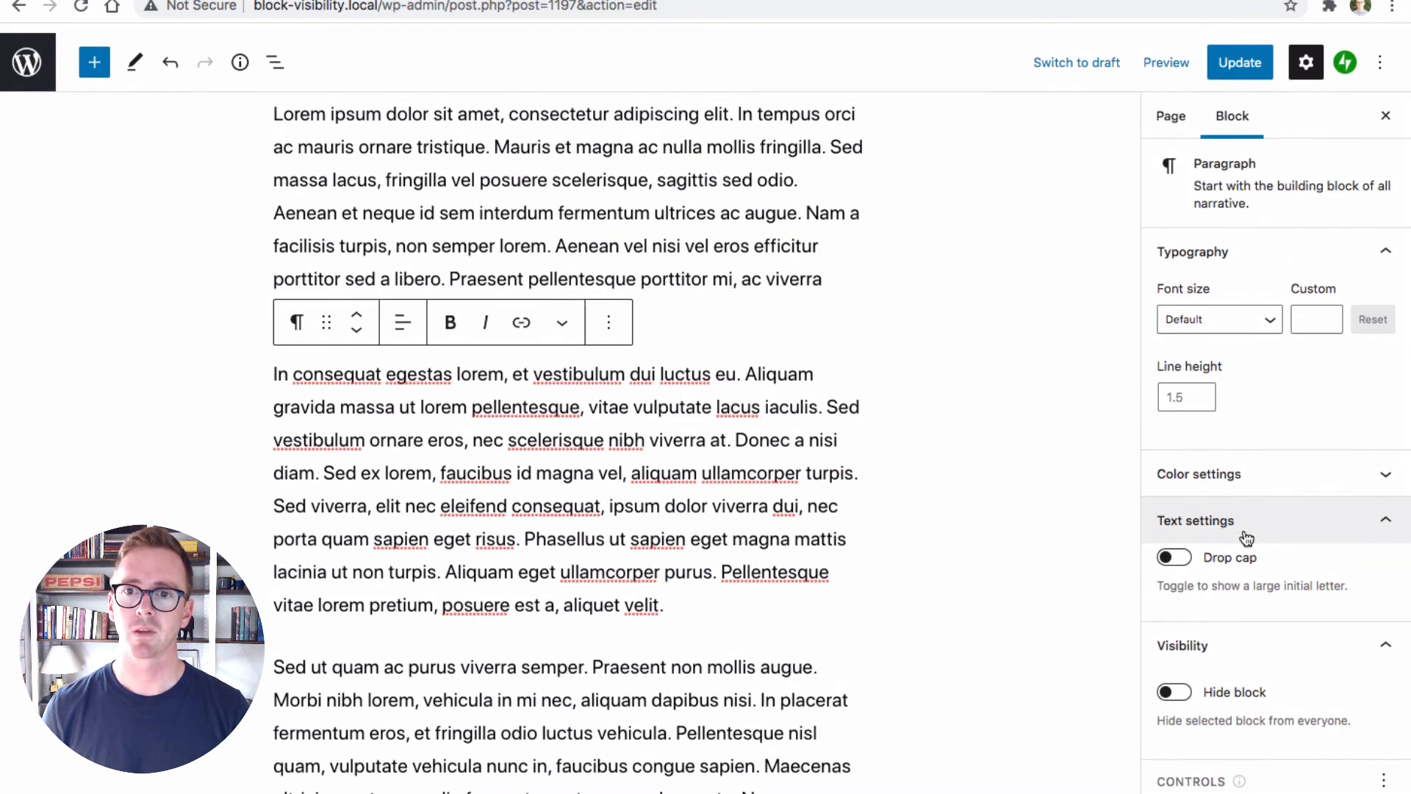